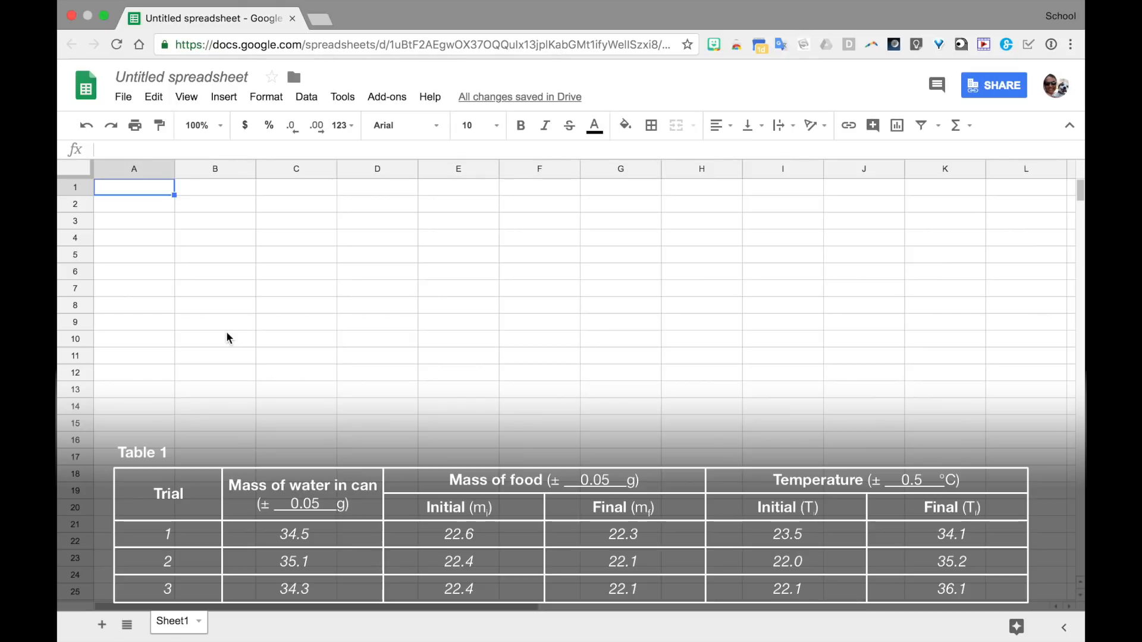
- Rename the untitled spreadsheet as Calorimetry Calculations
click(186, 84)
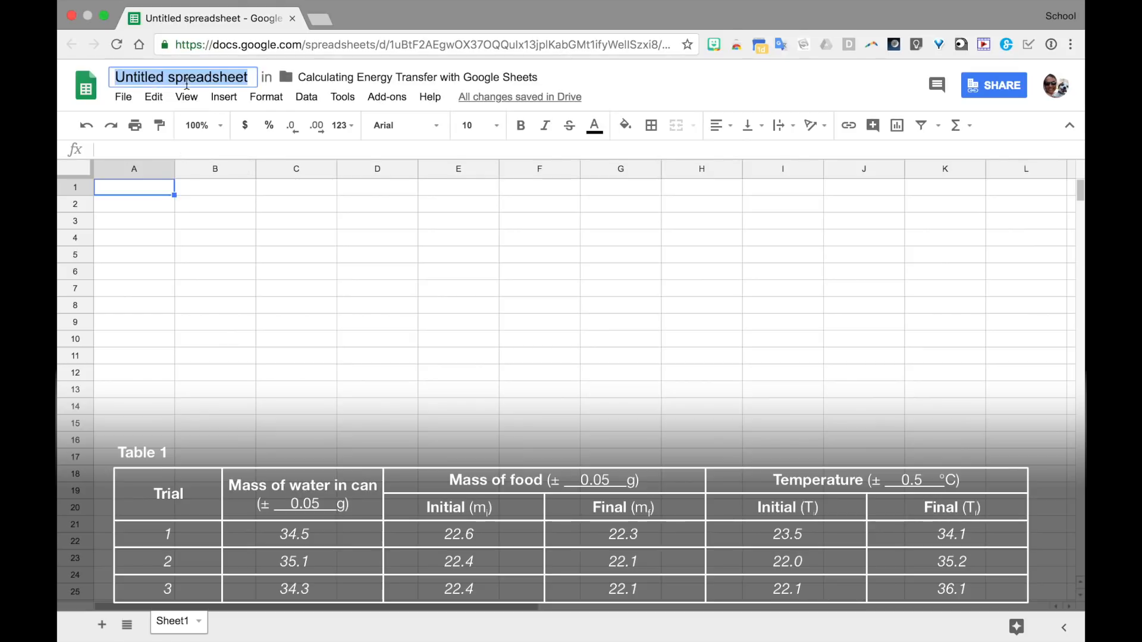
text(C)
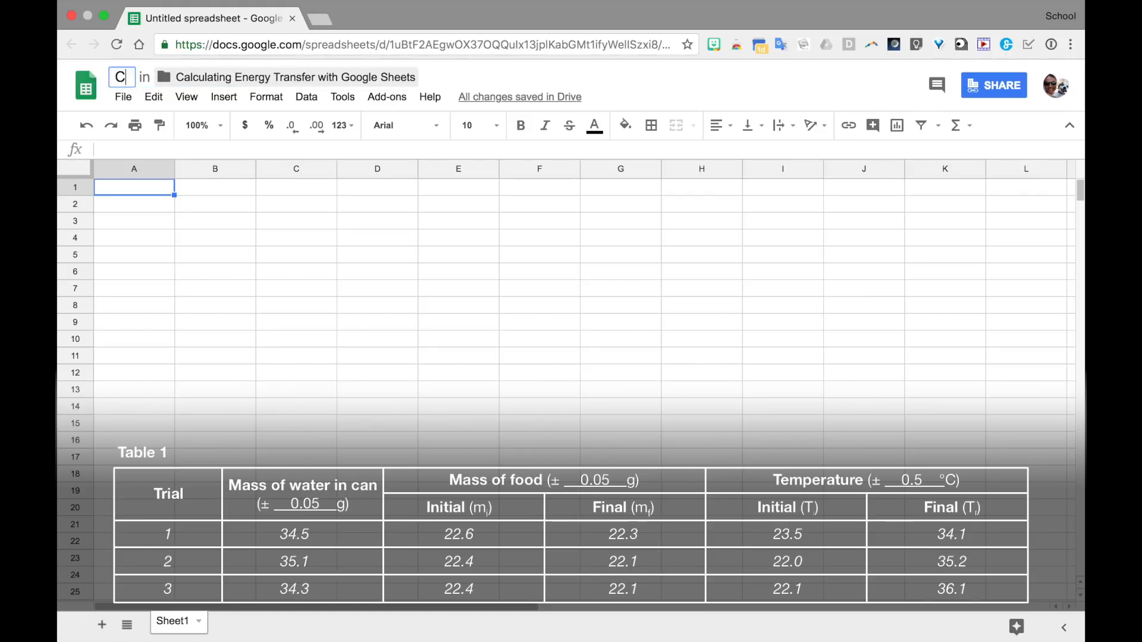
text(alorimetry )
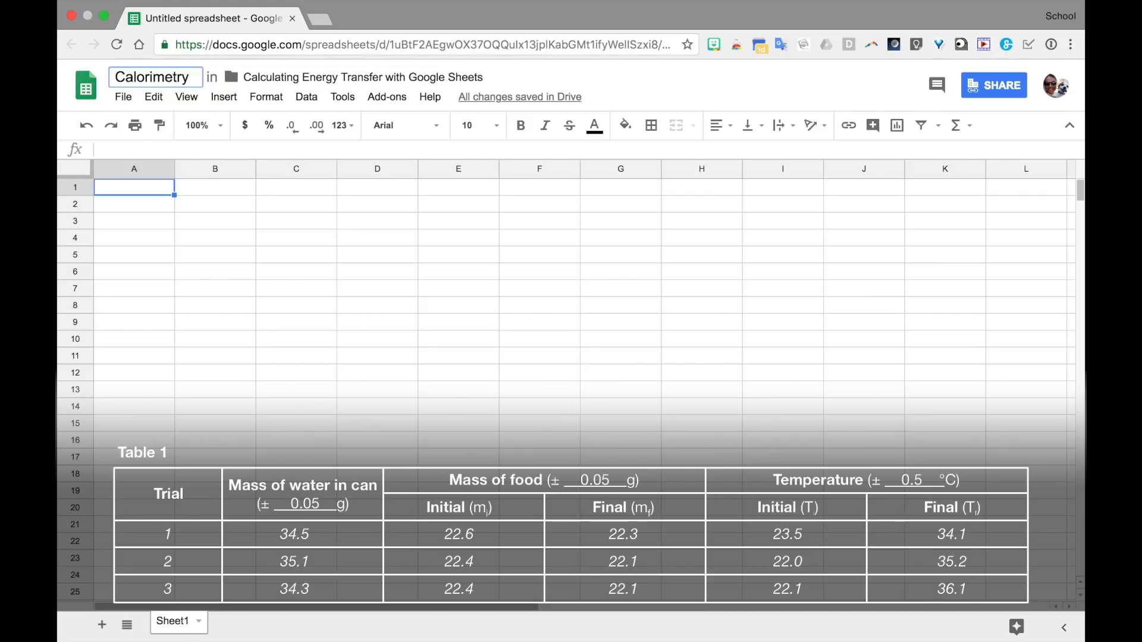
text(Calculations)
key(Return)
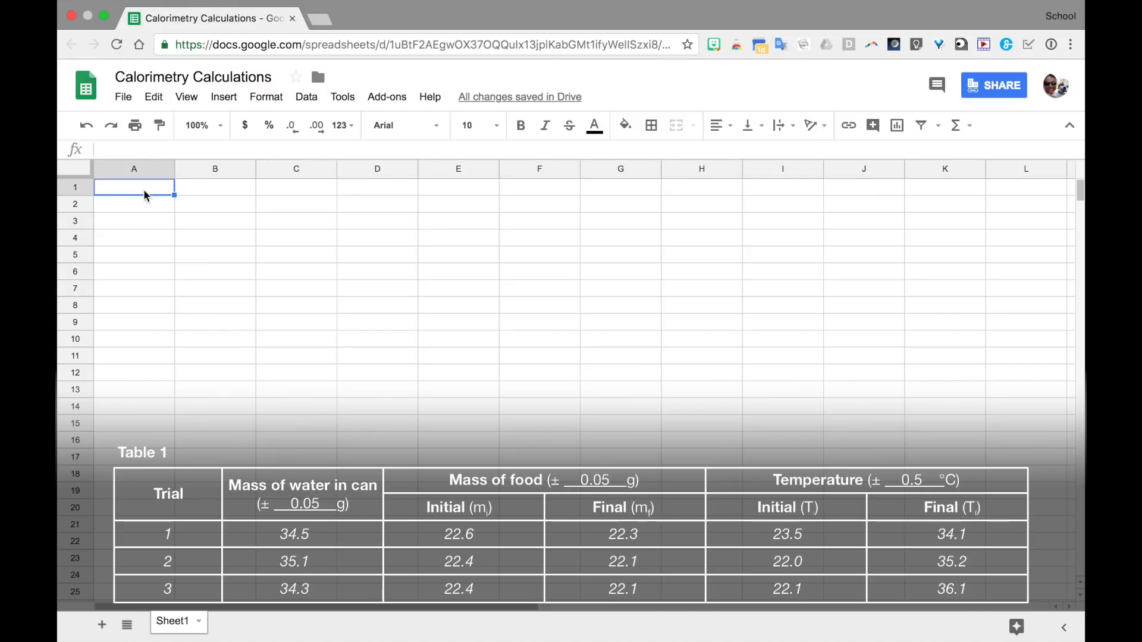
- Enter the header Trial in A1 and number the trials 1, 2 and 3 in A2 through A4
text(Tria)
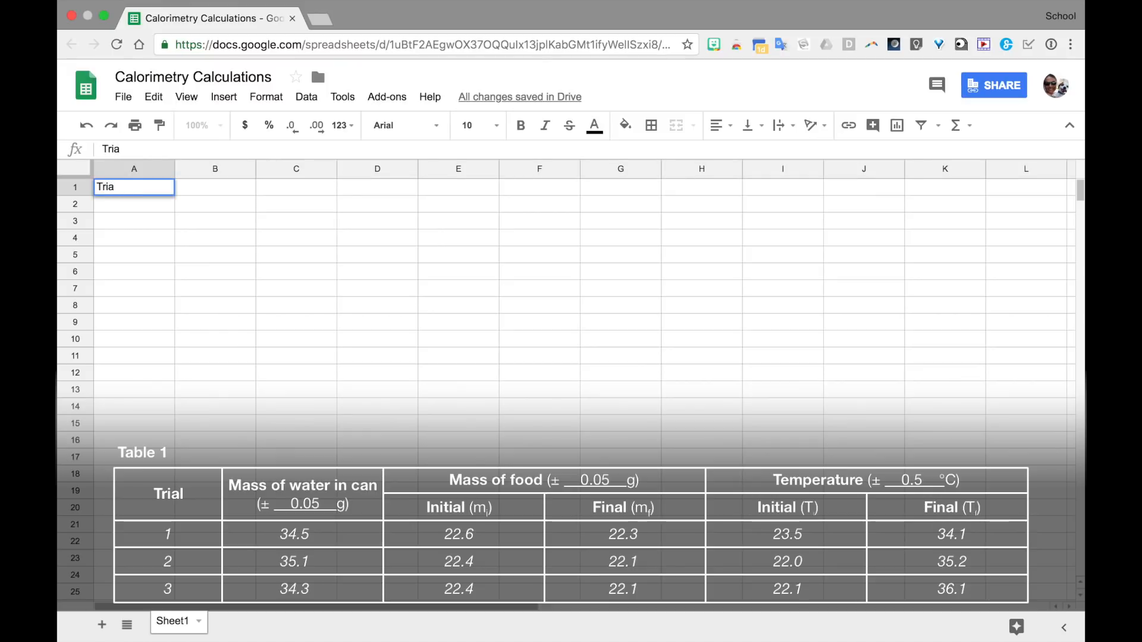
text(l)
key(Return)
text(1)
key(Return)
text(2)
key(Return)
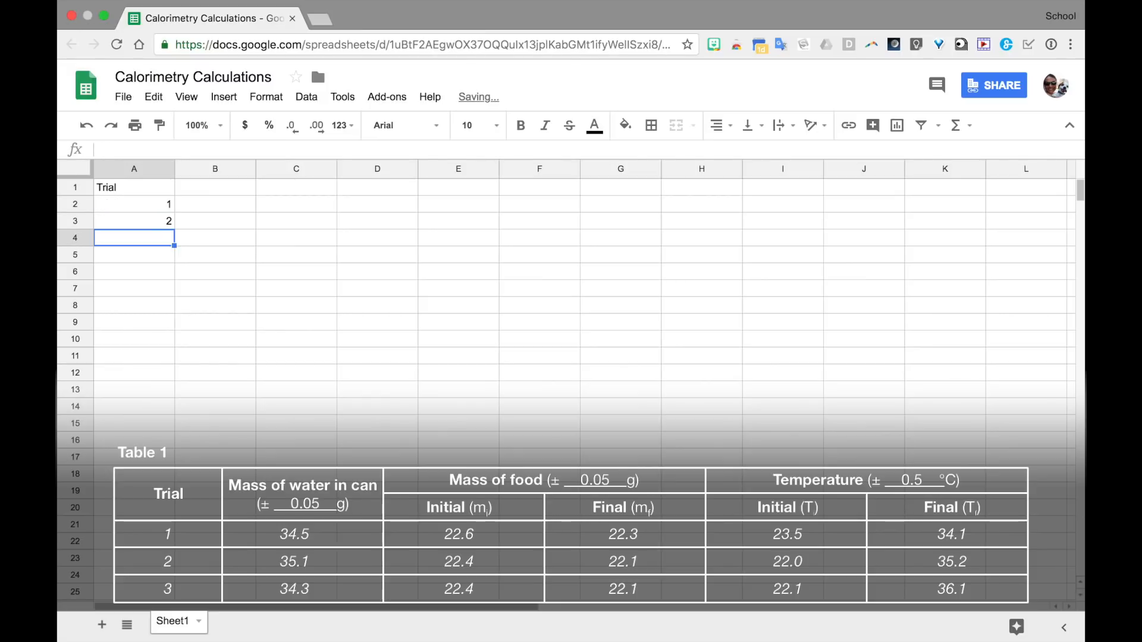
text(3)
key(Return)
- Enter the headers "Mass of water in can", "initial mass of food" and "final mass of food" in B1 through D1
click(217, 195)
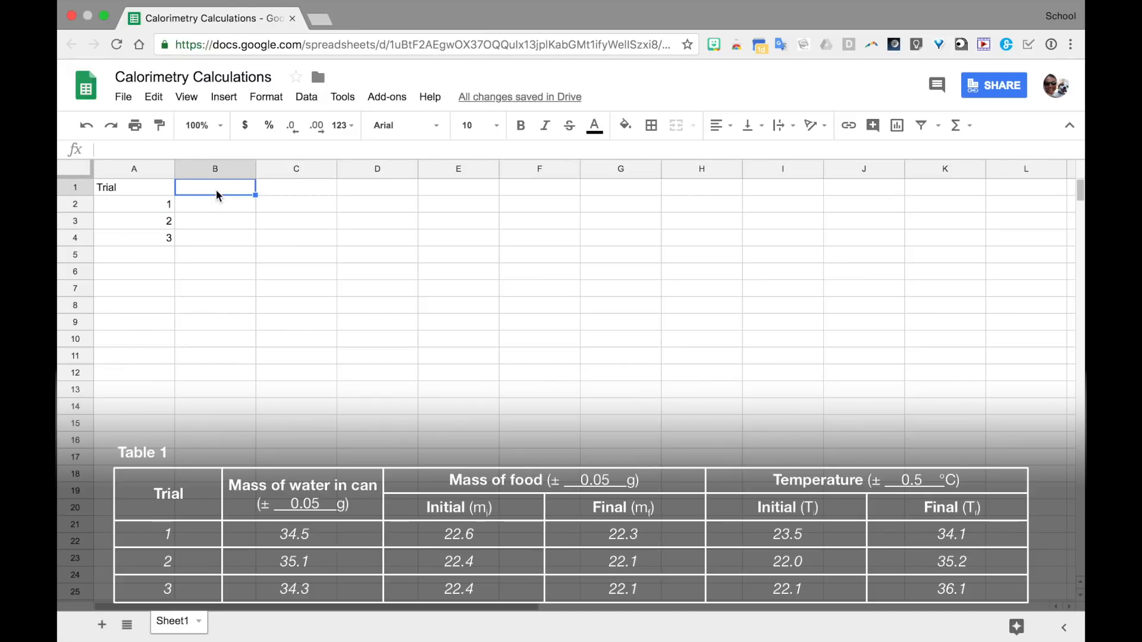
text(Mass of water )
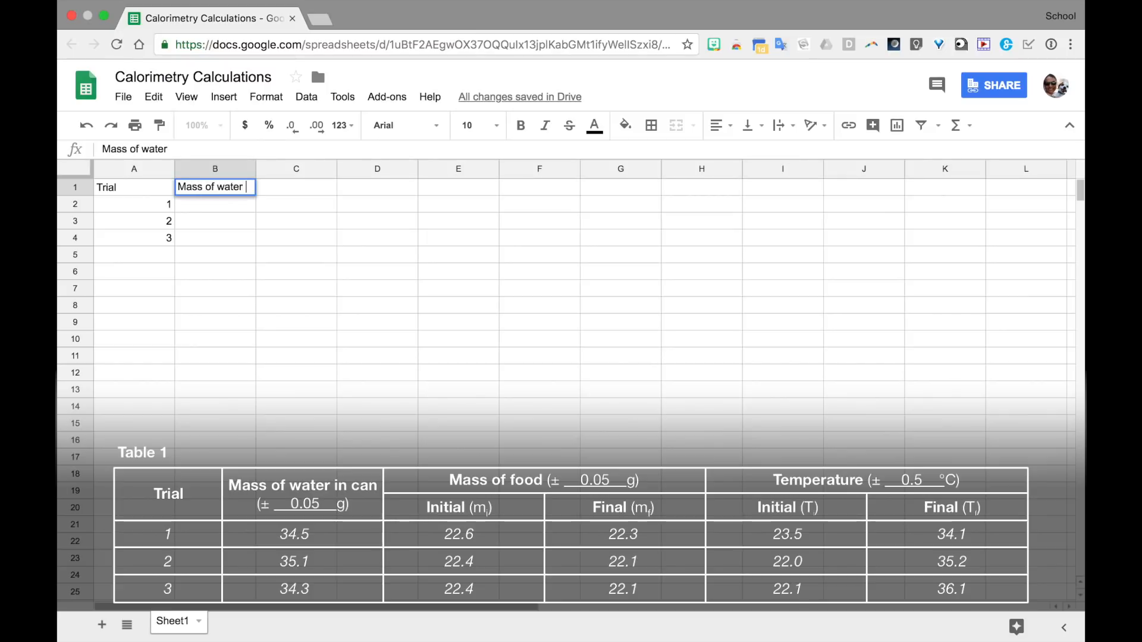
text(in can)
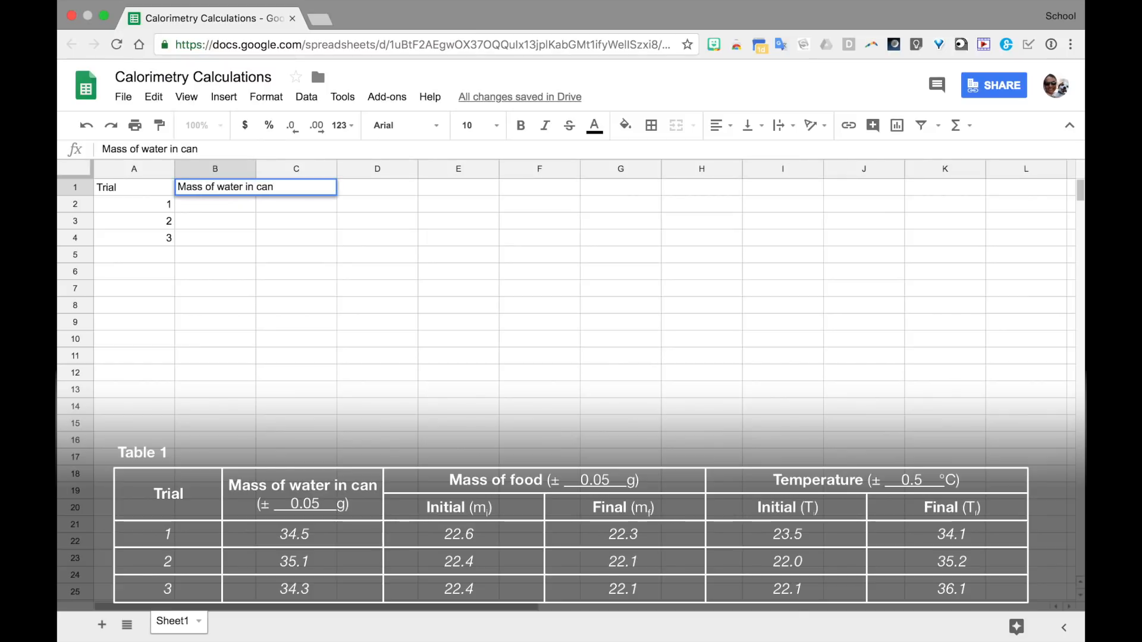
key(Tab)
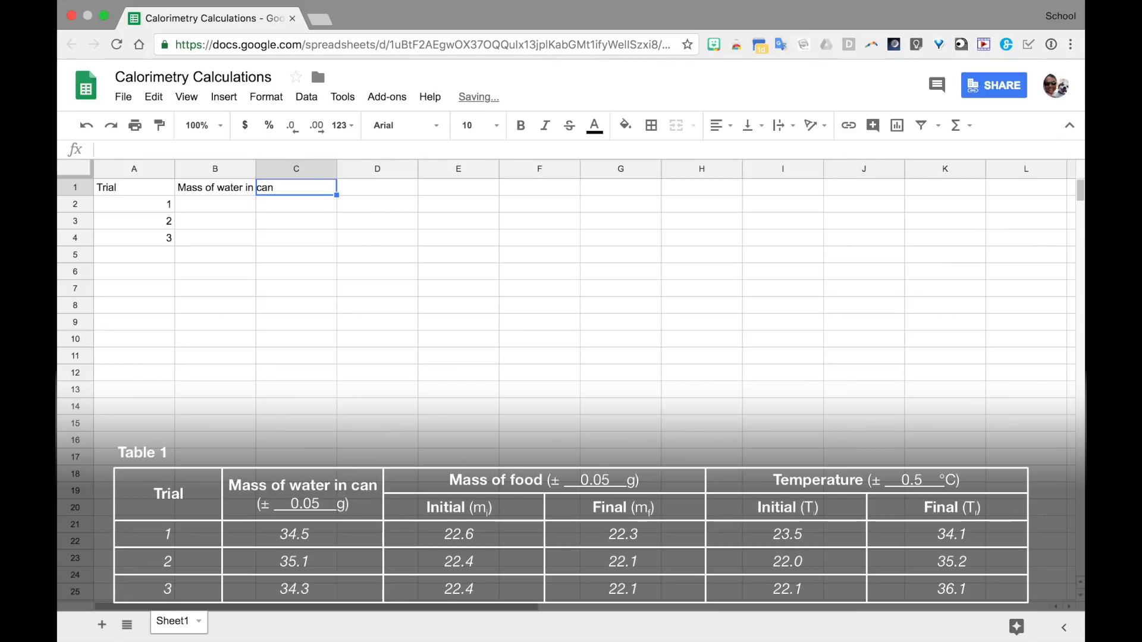
text(i)
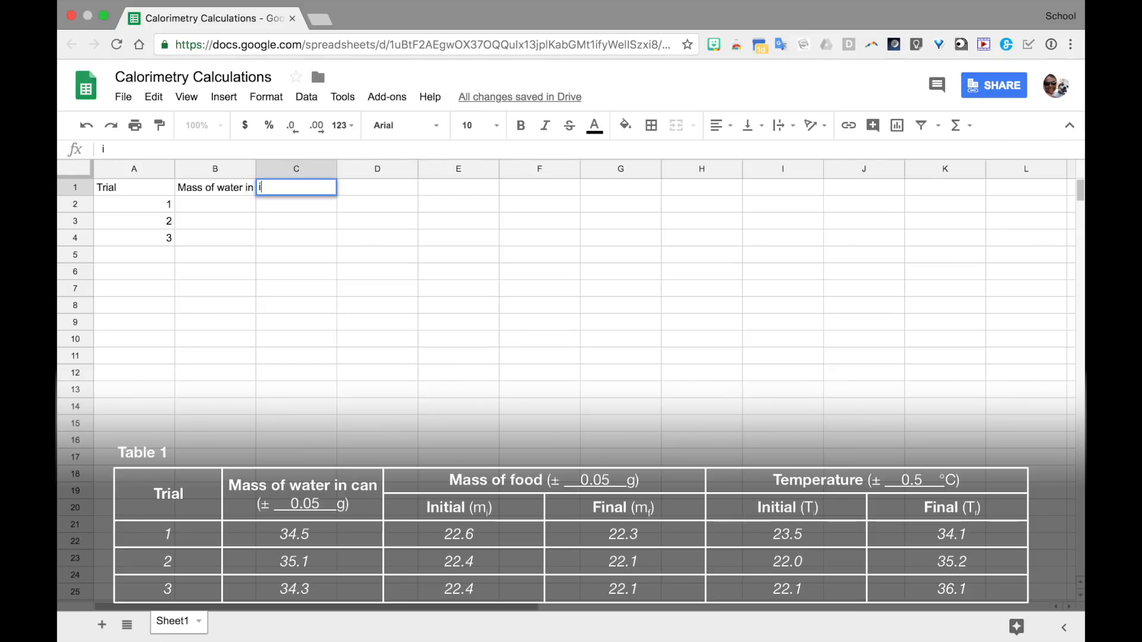
text(nitial mass of food)
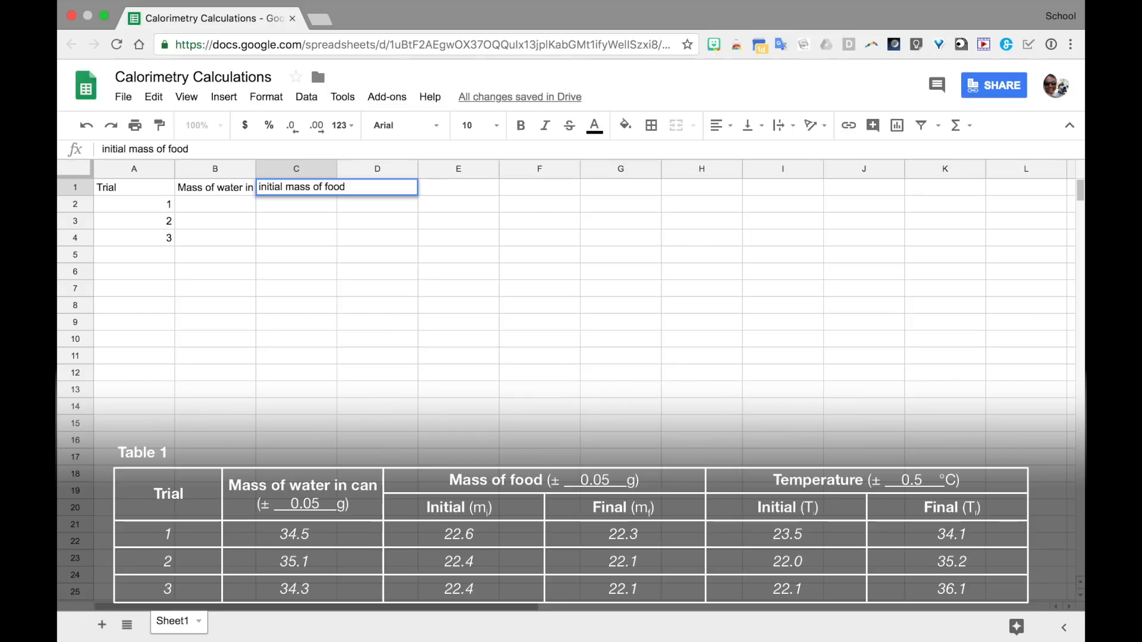
key(Tab)
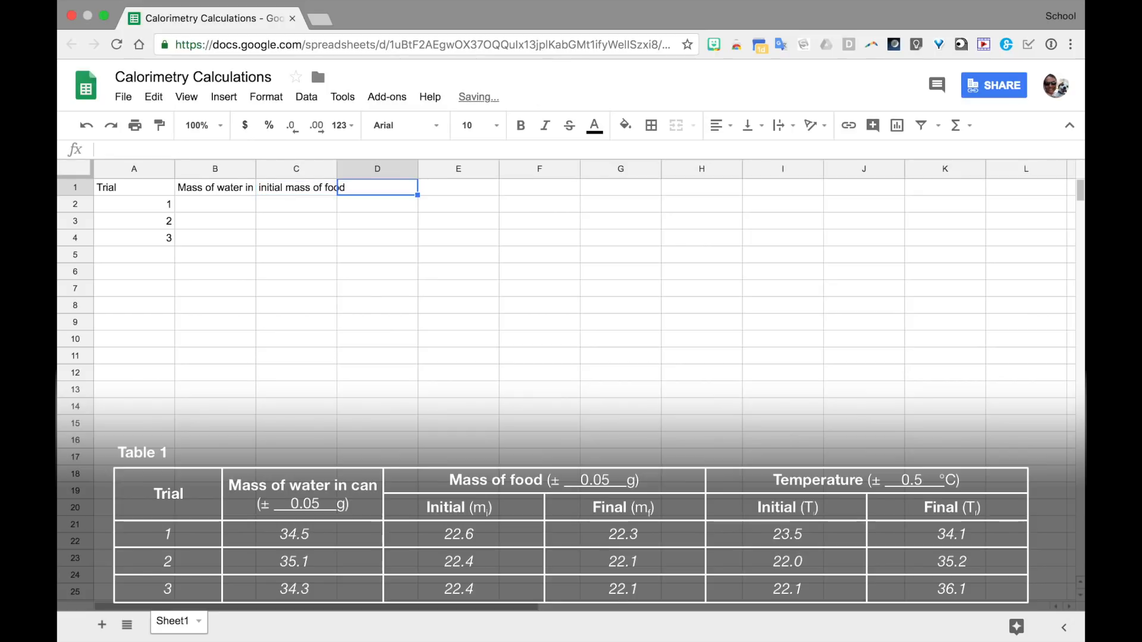
text(final mass )
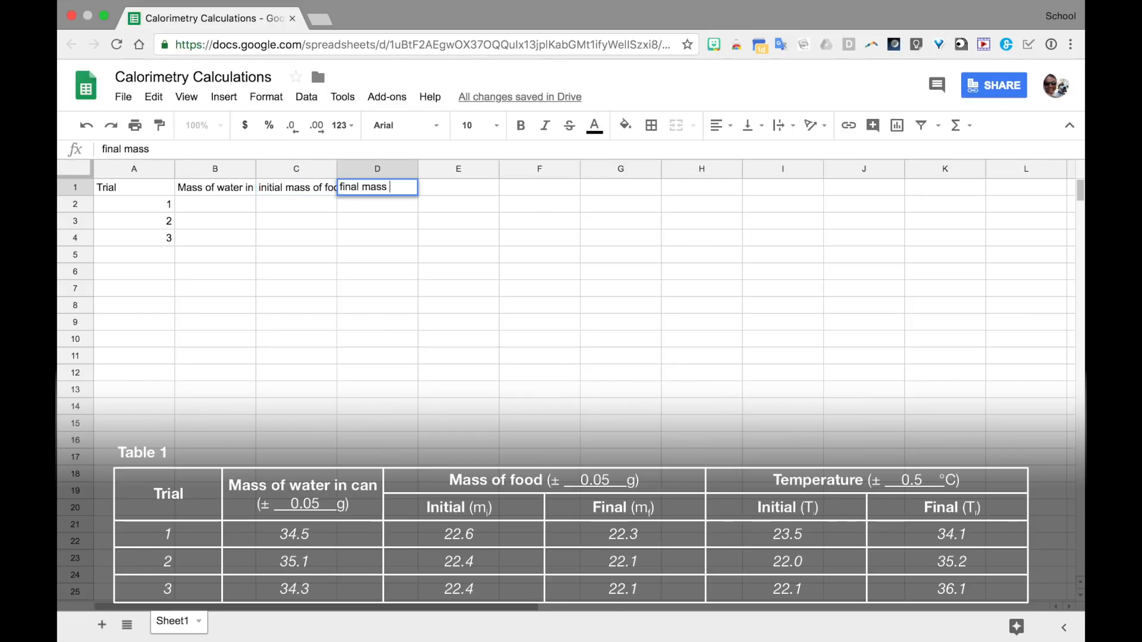
text(of food)
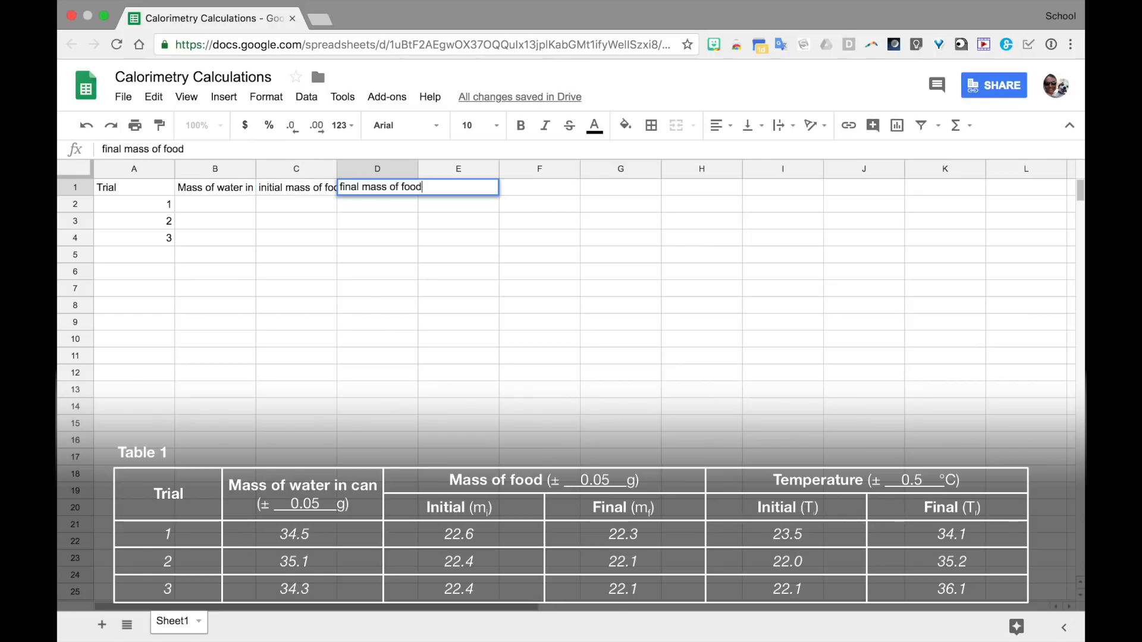
- Enter the headers "initial temperature" in E1 and "final temperature" in F1
key(Tab)
text(initia)
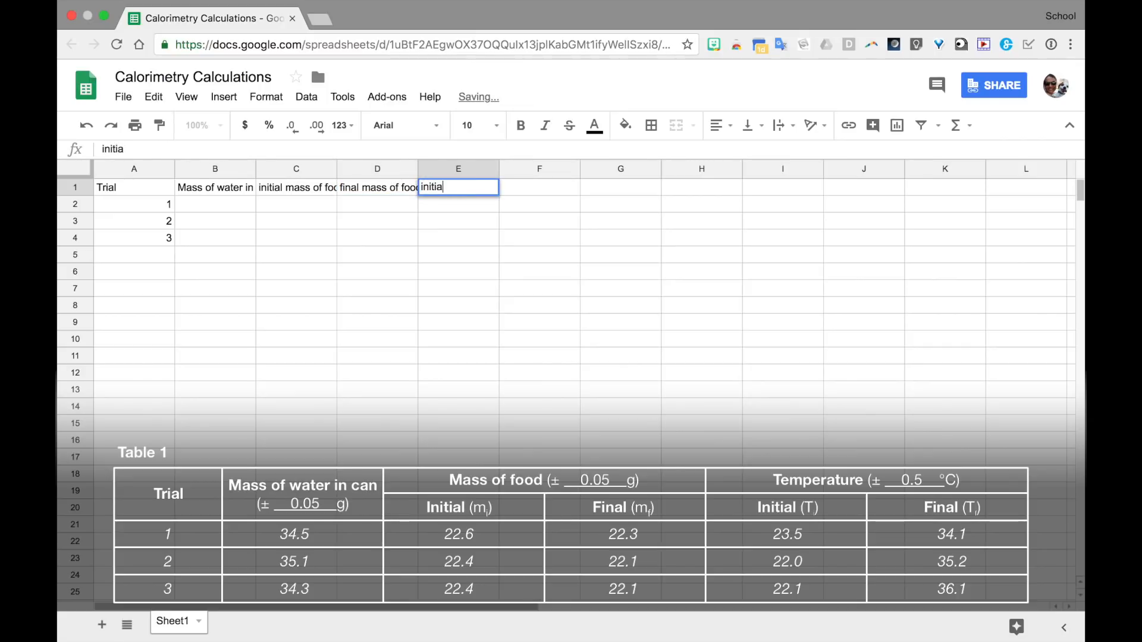
text(l temperature)
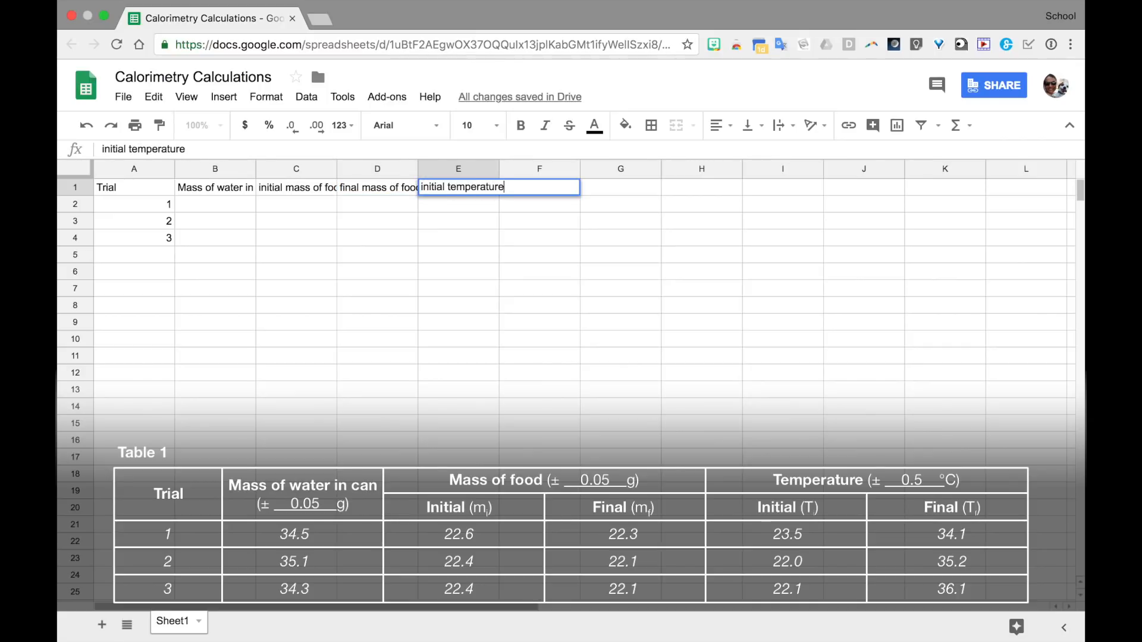
key(Tab)
text(final t)
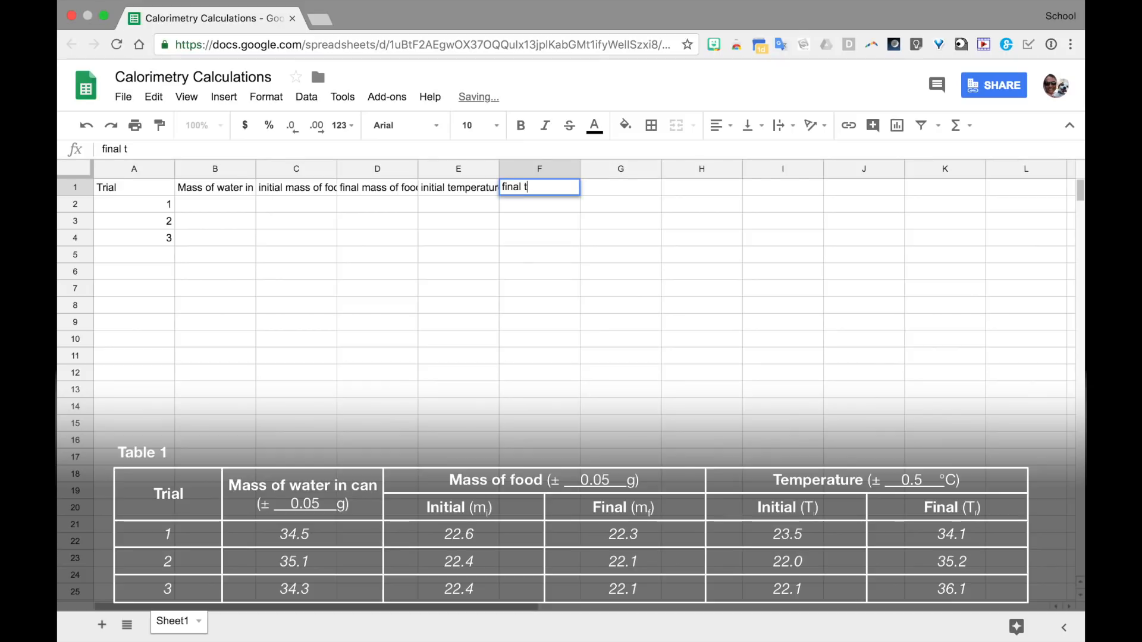
text(emperature)
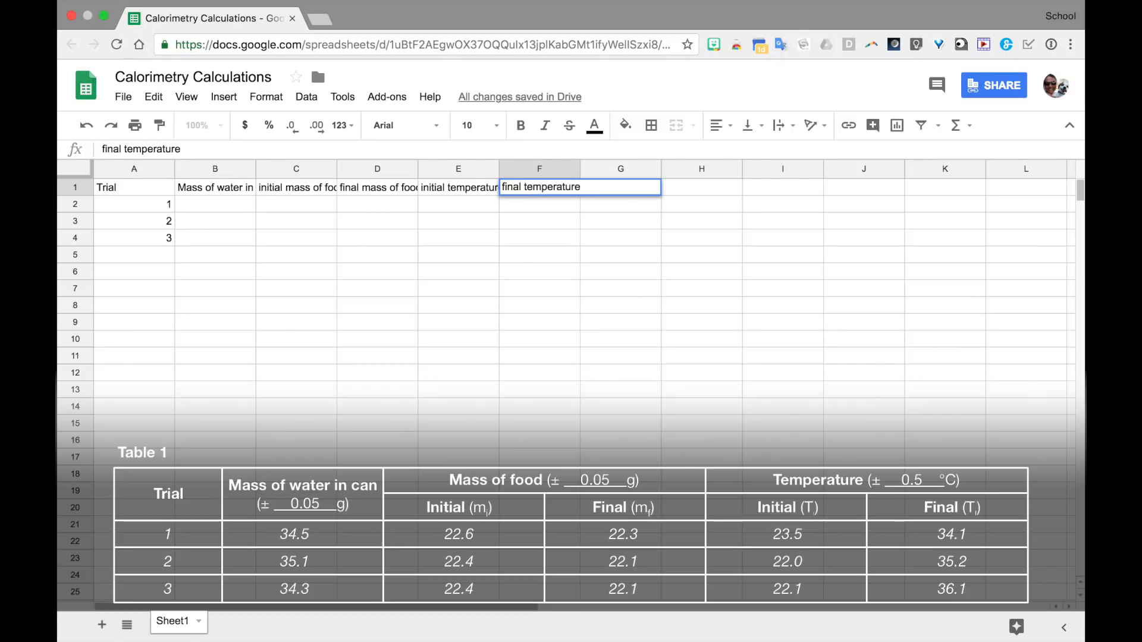
click(209, 209)
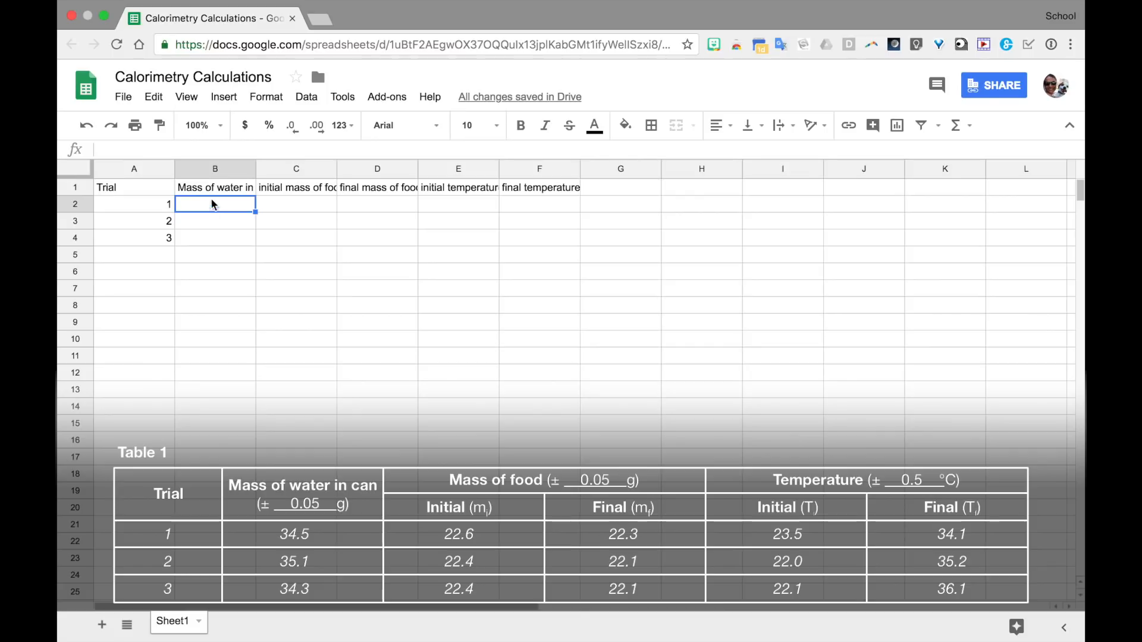
click(226, 192)
click(288, 193)
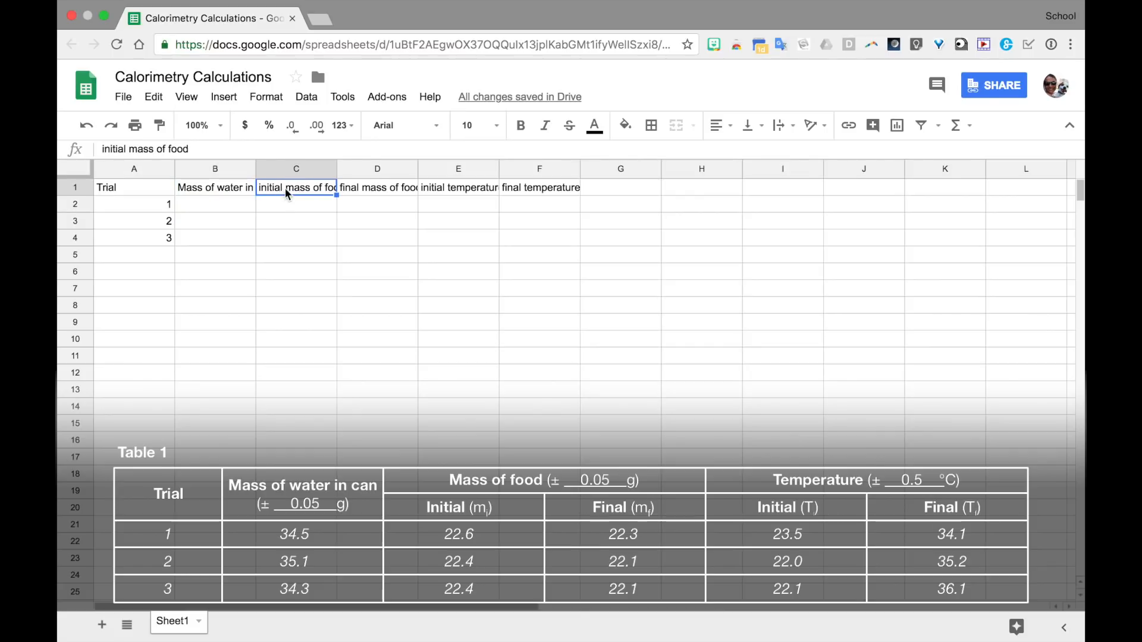
click(374, 192)
click(439, 194)
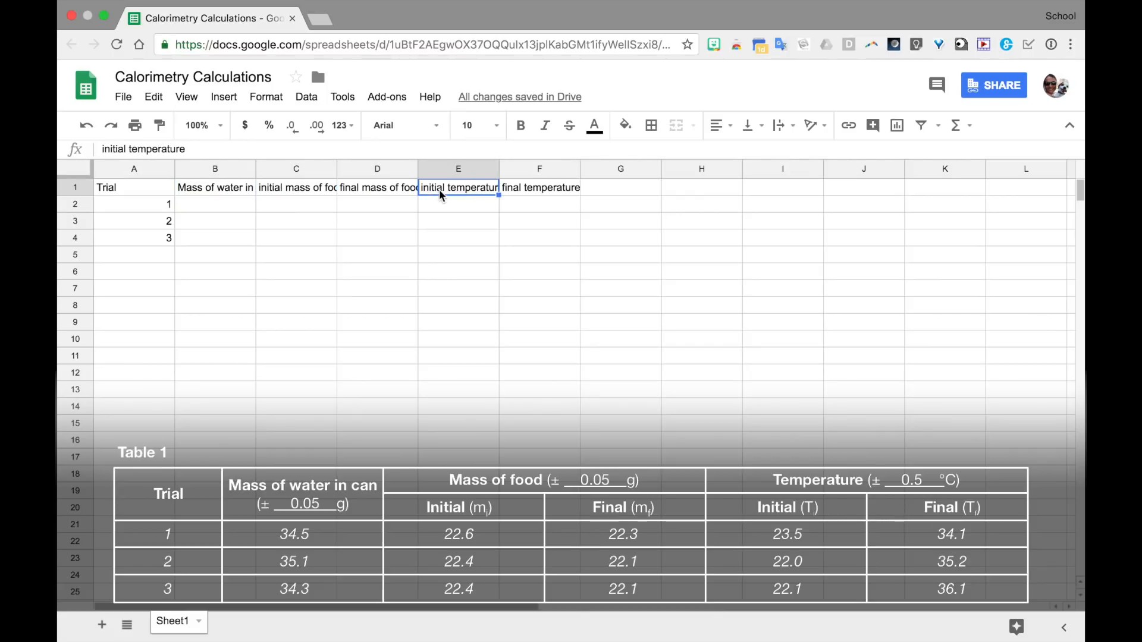
click(521, 195)
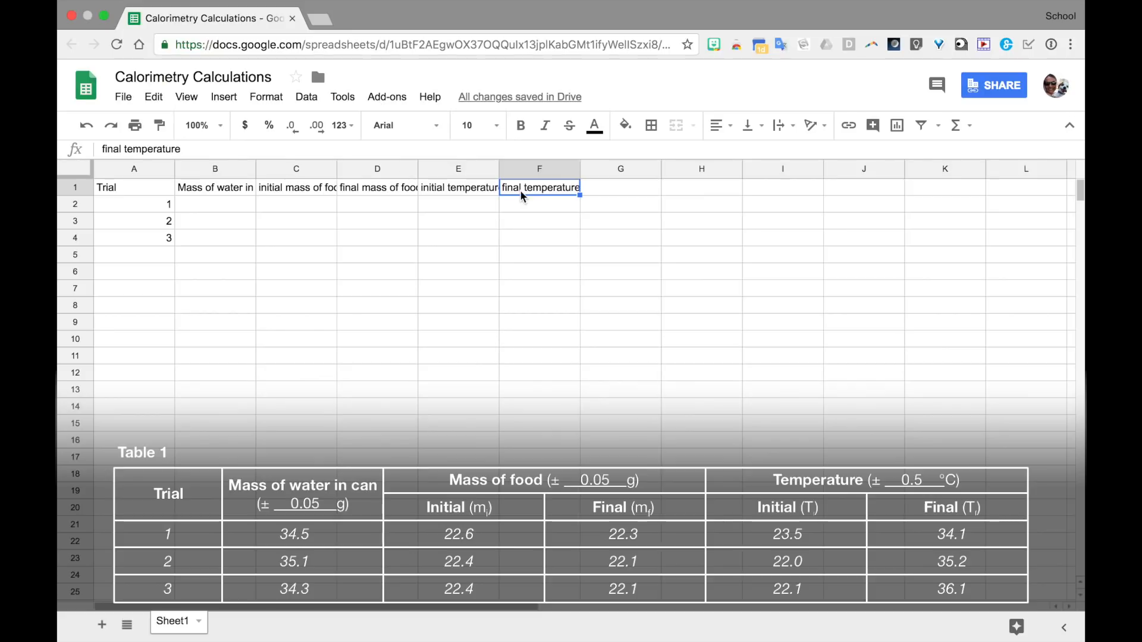
click(220, 192)
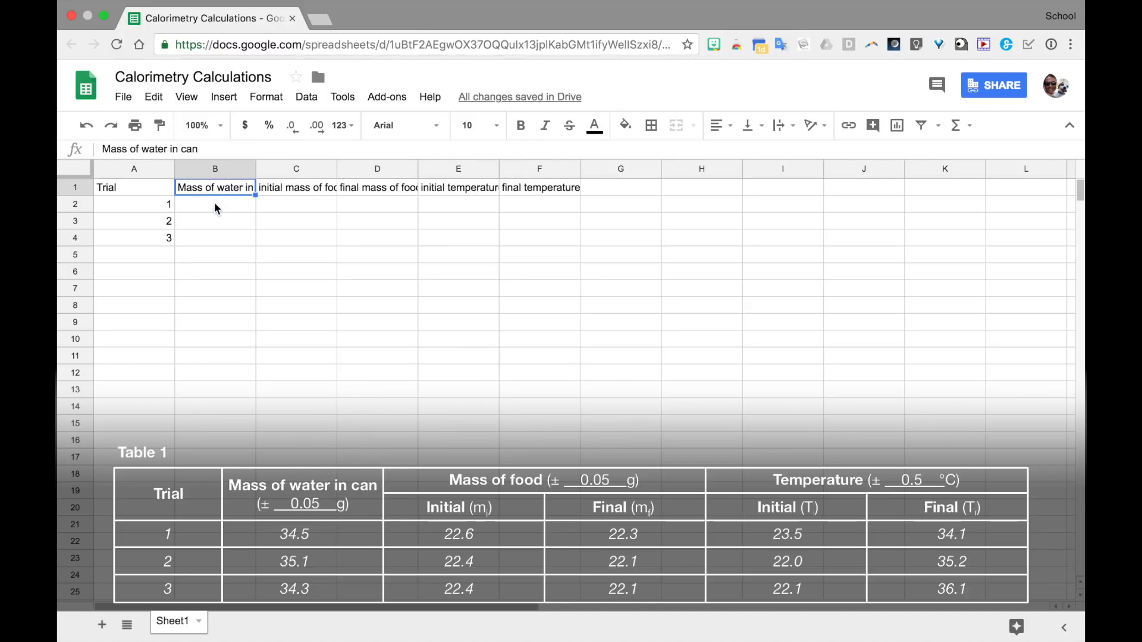
- Enter 34.5 in B2 as the mass of water for trial 1
click(215, 207)
text(34.)
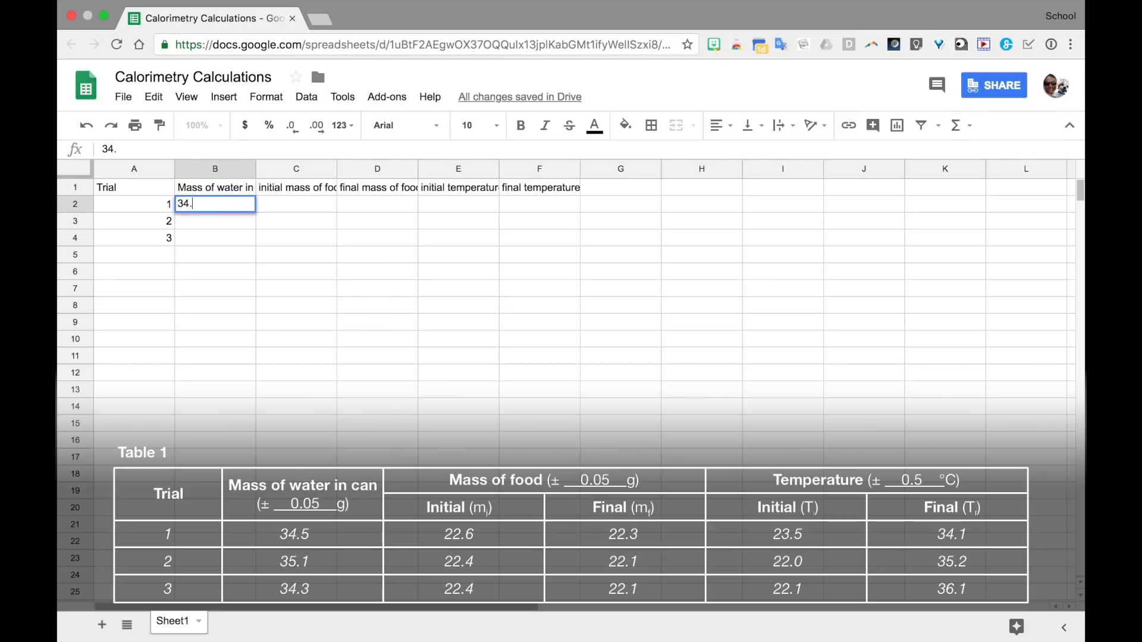
text(5)
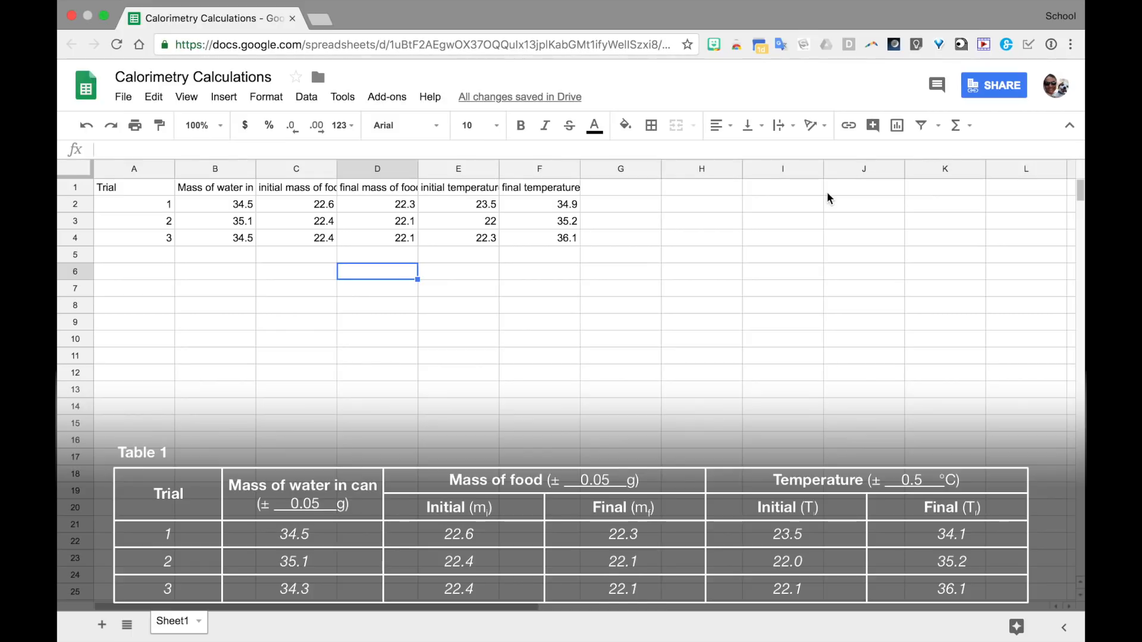
- Show one decimal place for trial 2's initial temperature in E3, so it displays as 22.0
click(475, 227)
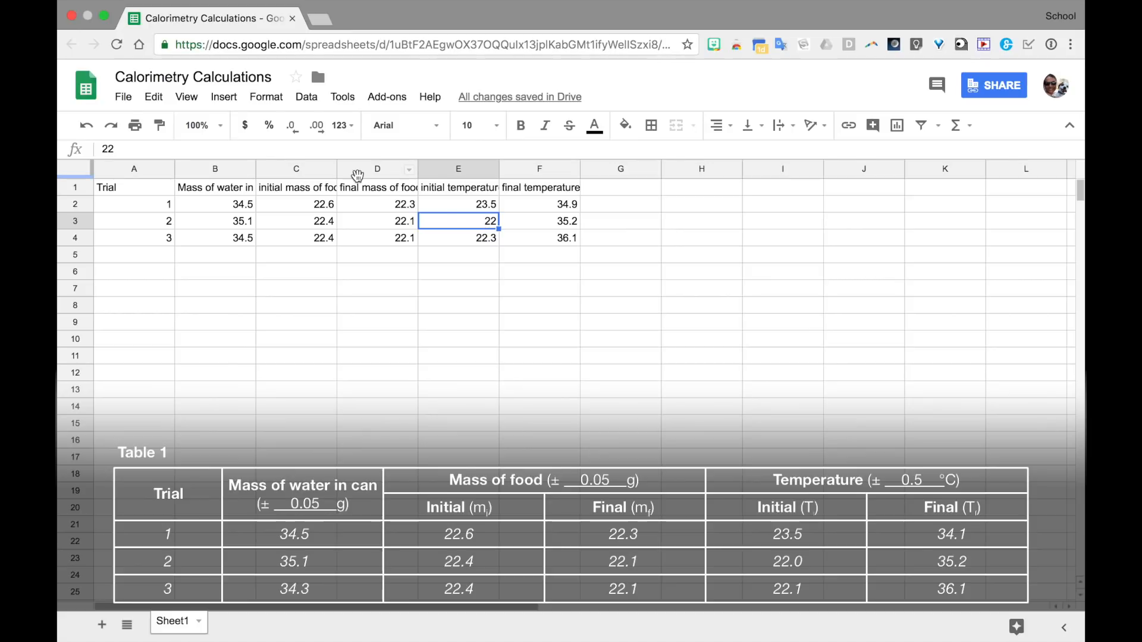
click(317, 136)
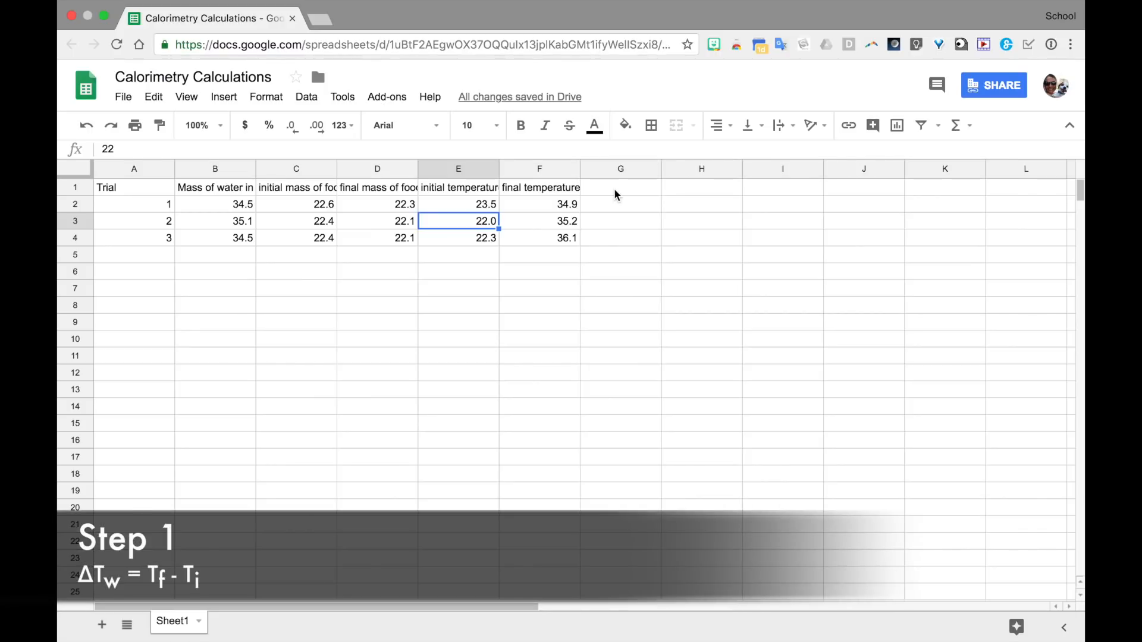
- Add the column header "change in T" in G1
click(616, 195)
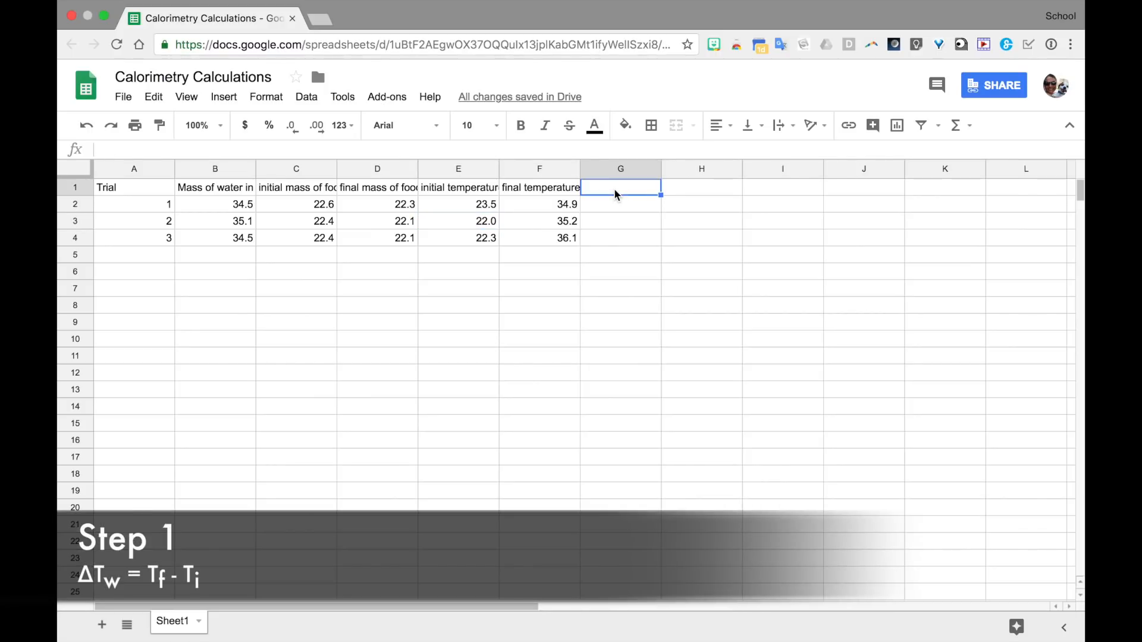
text(change in T)
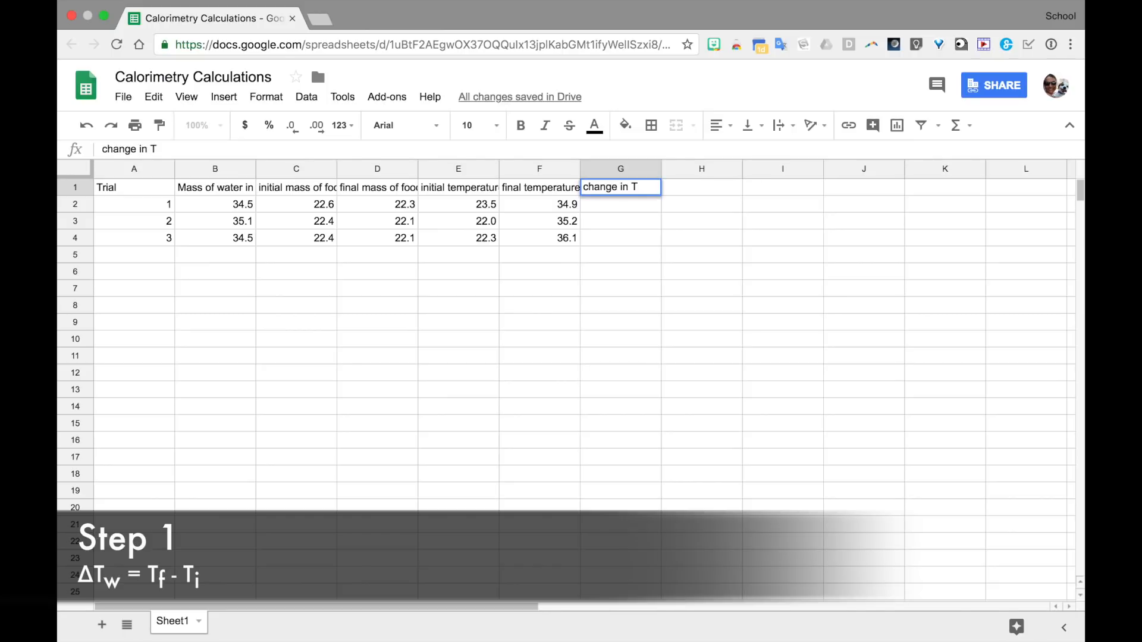
key(Return)
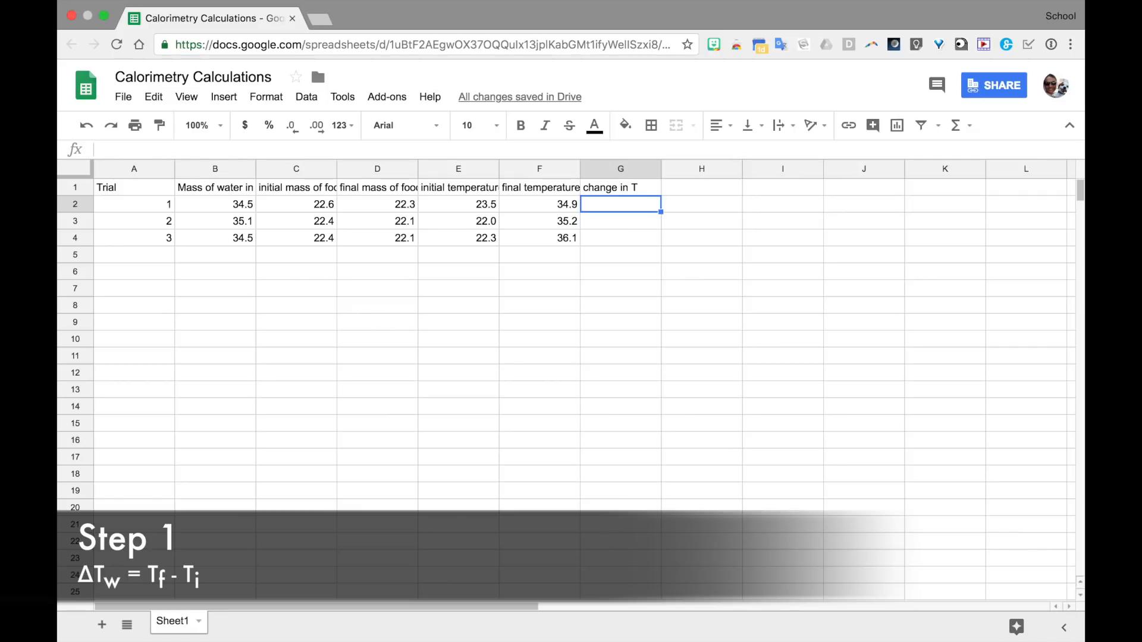
- Calculate trial 1's temperature change in G2 with the formula =F2-E2, final minus initial temperature
text(=)
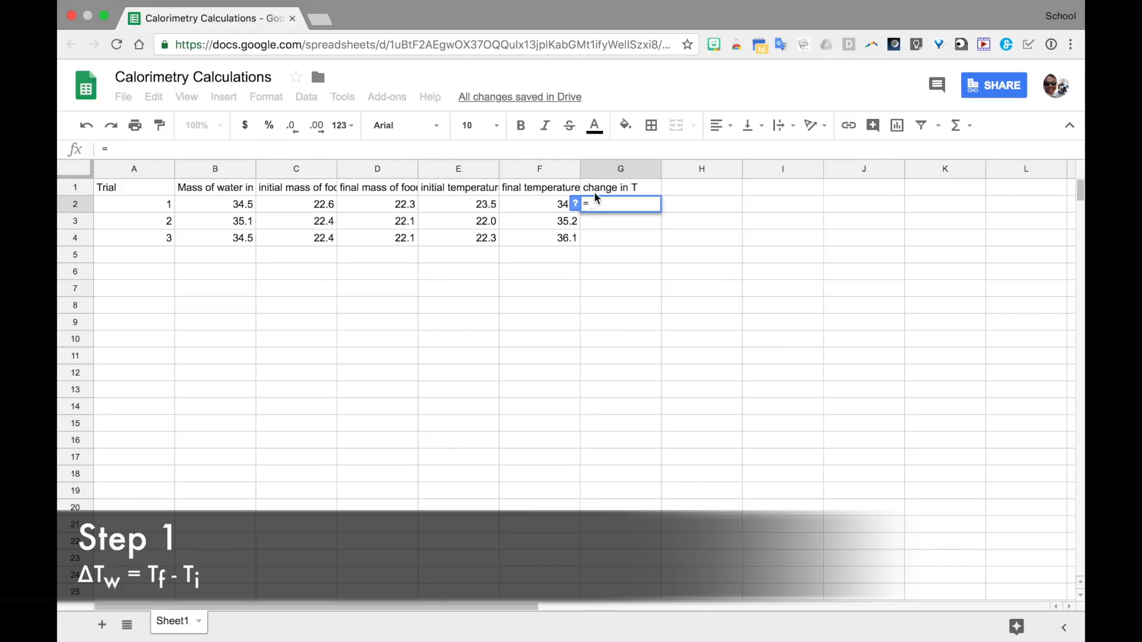
click(531, 202)
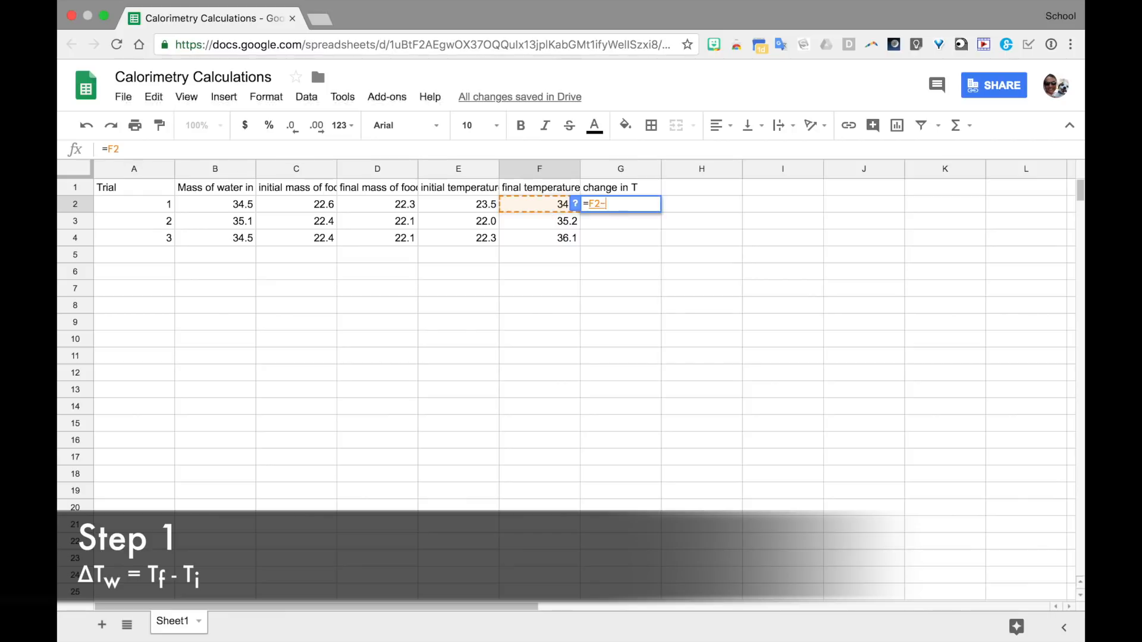
text(-)
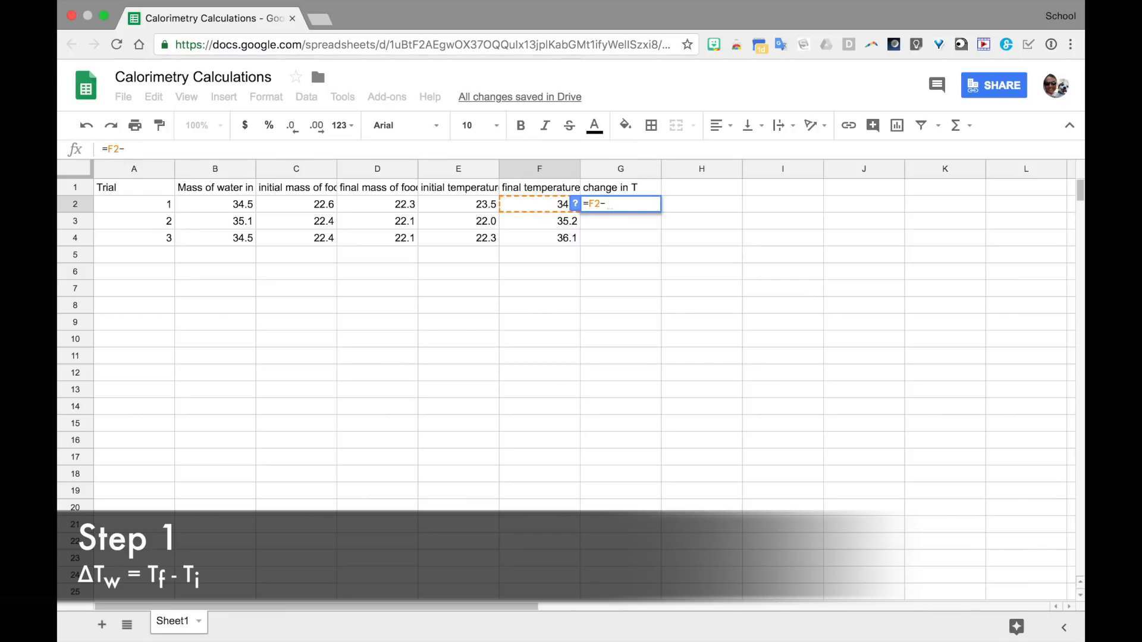
click(458, 205)
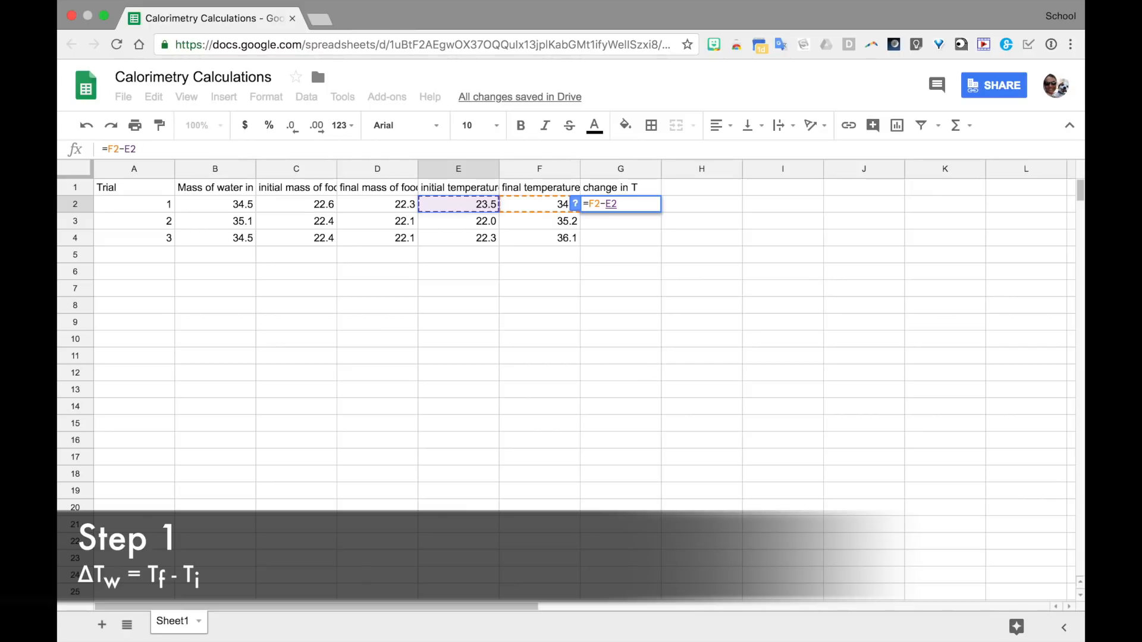
key(Return)
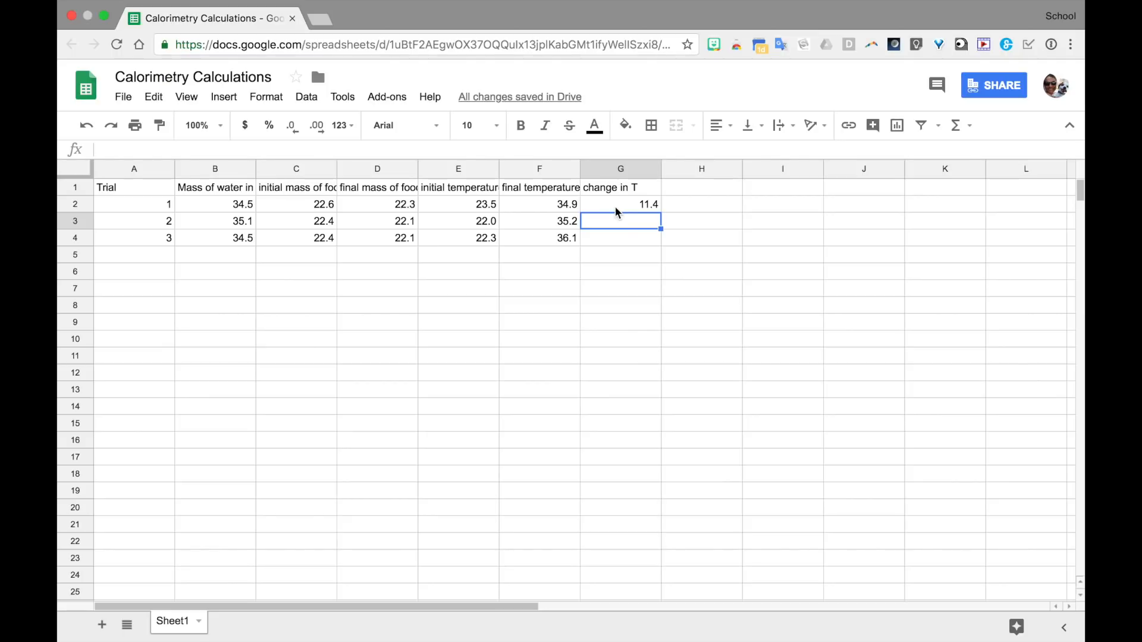
- Fill the temperature change formula from G2 down to G4 and check the cell references in the copied formulas
click(615, 206)
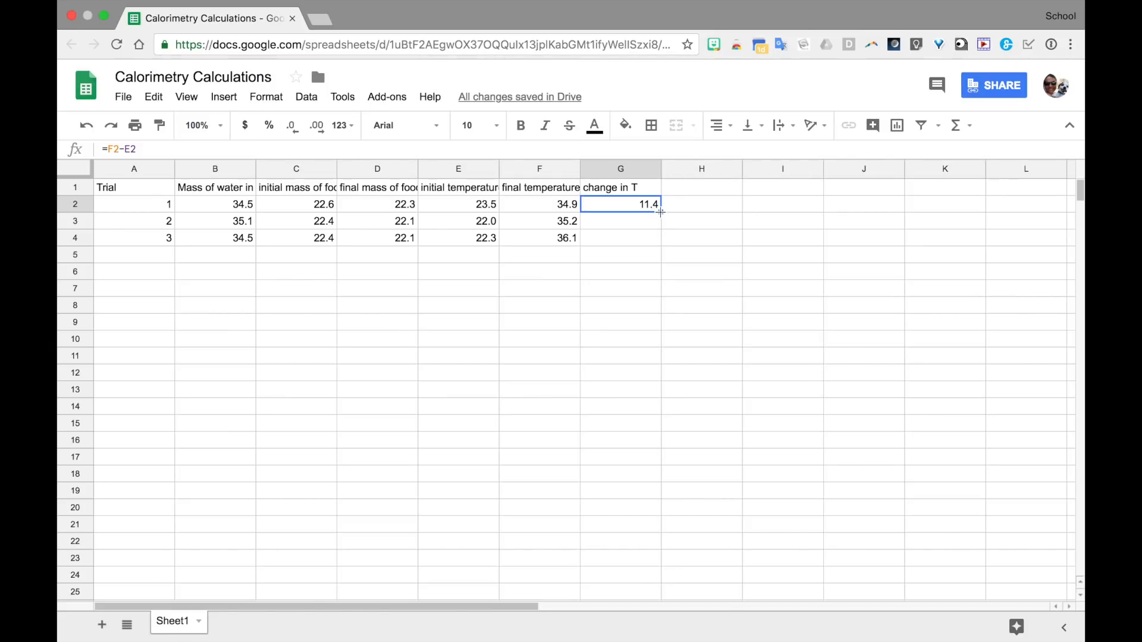
drag(660, 211, 659, 234)
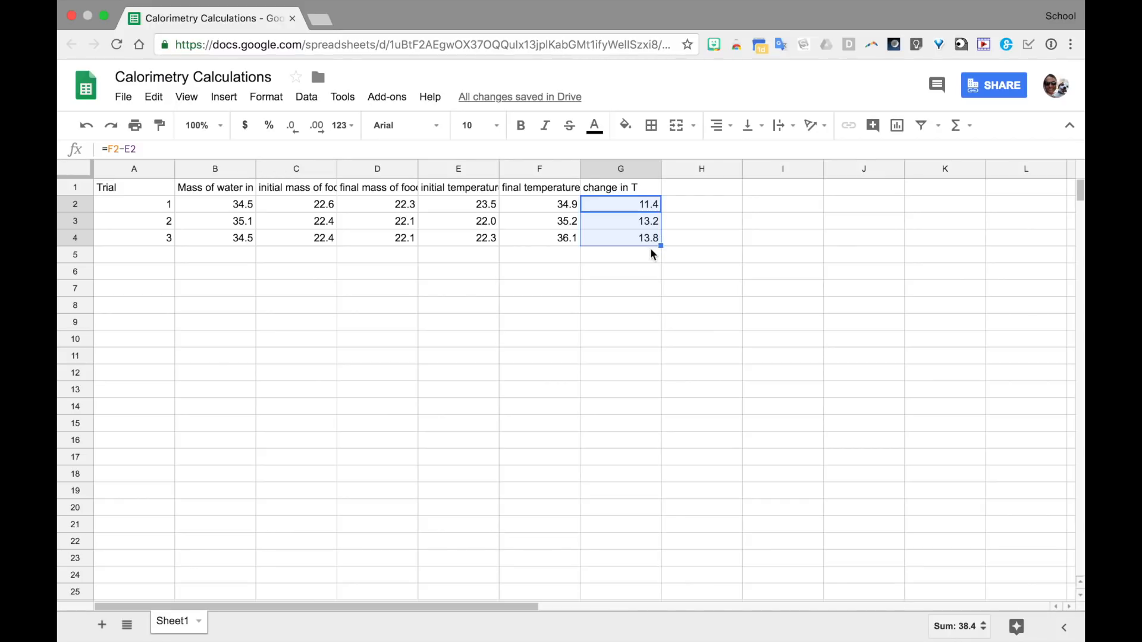
click(645, 257)
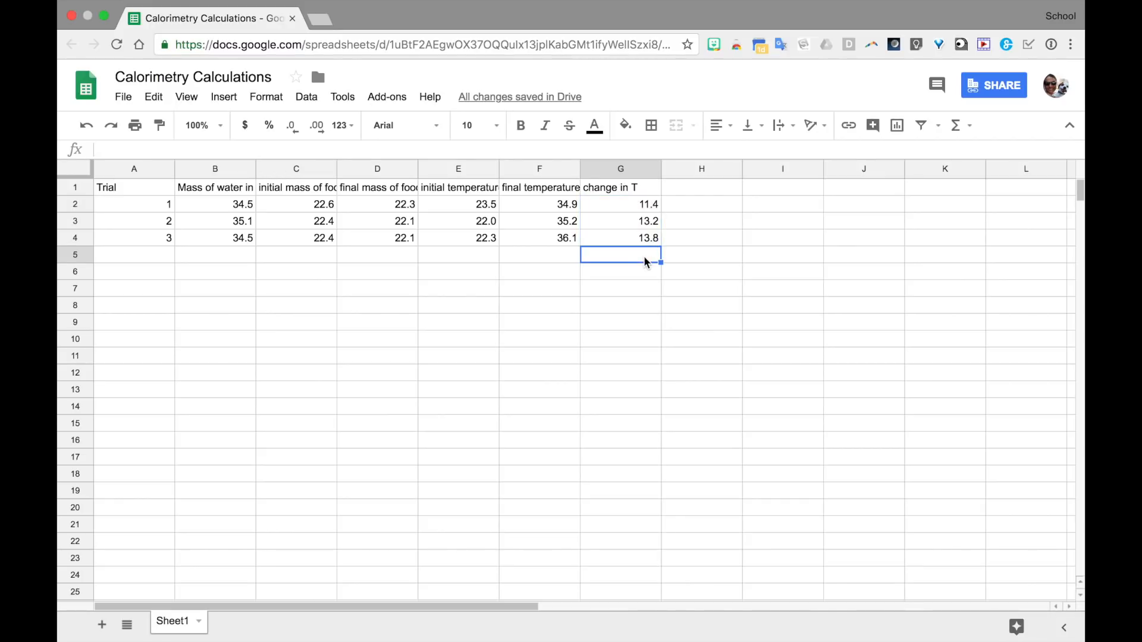
click(623, 224)
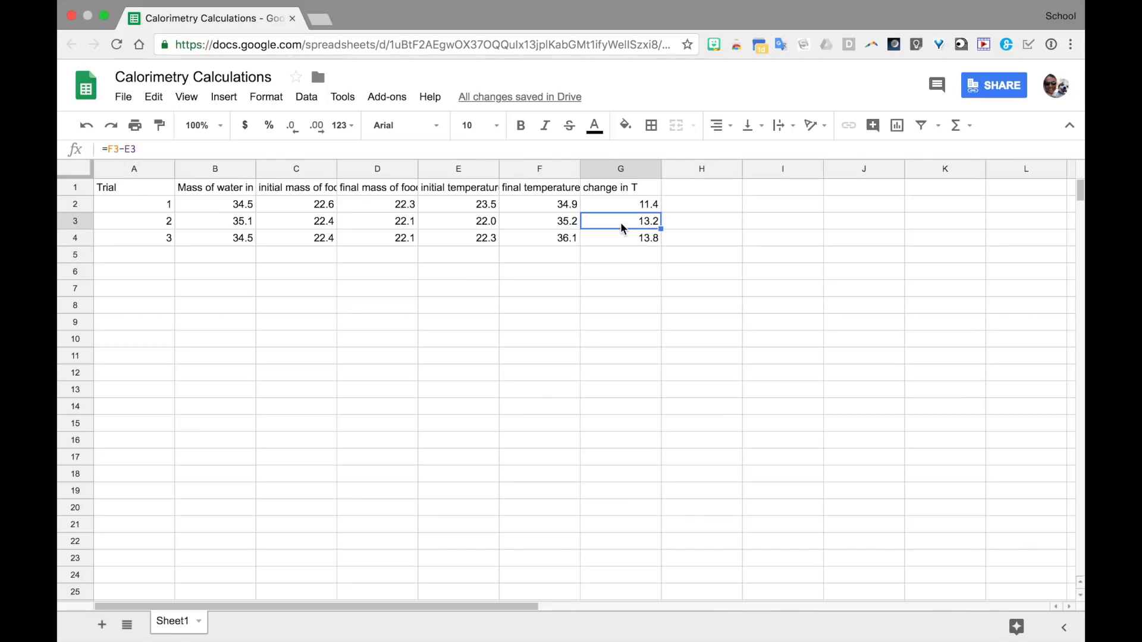
double_click(619, 222)
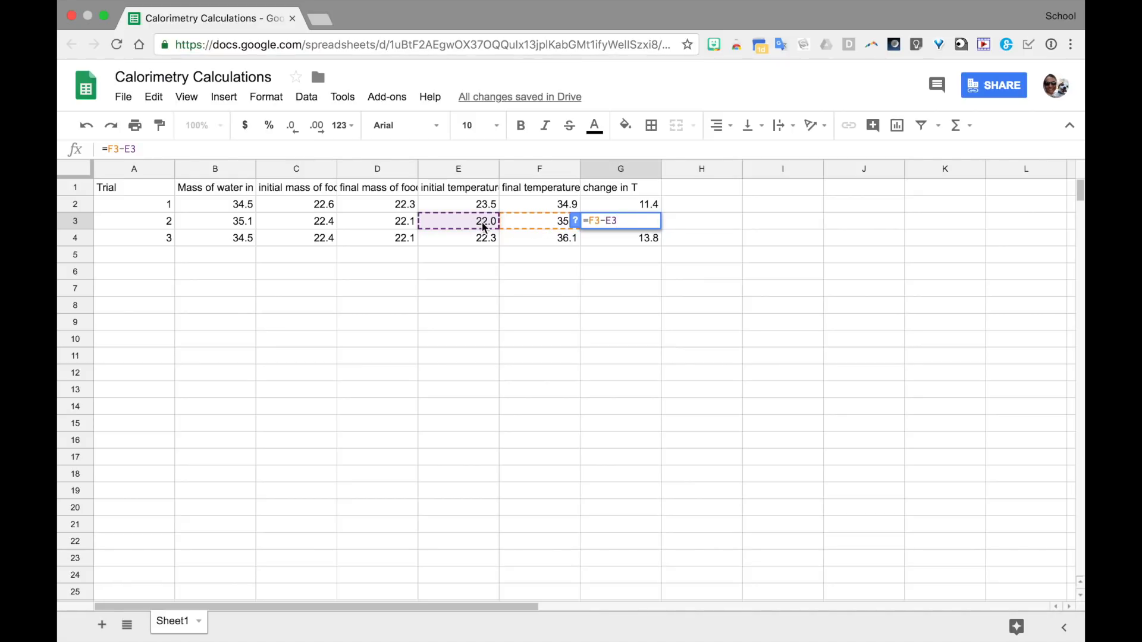
double_click(606, 237)
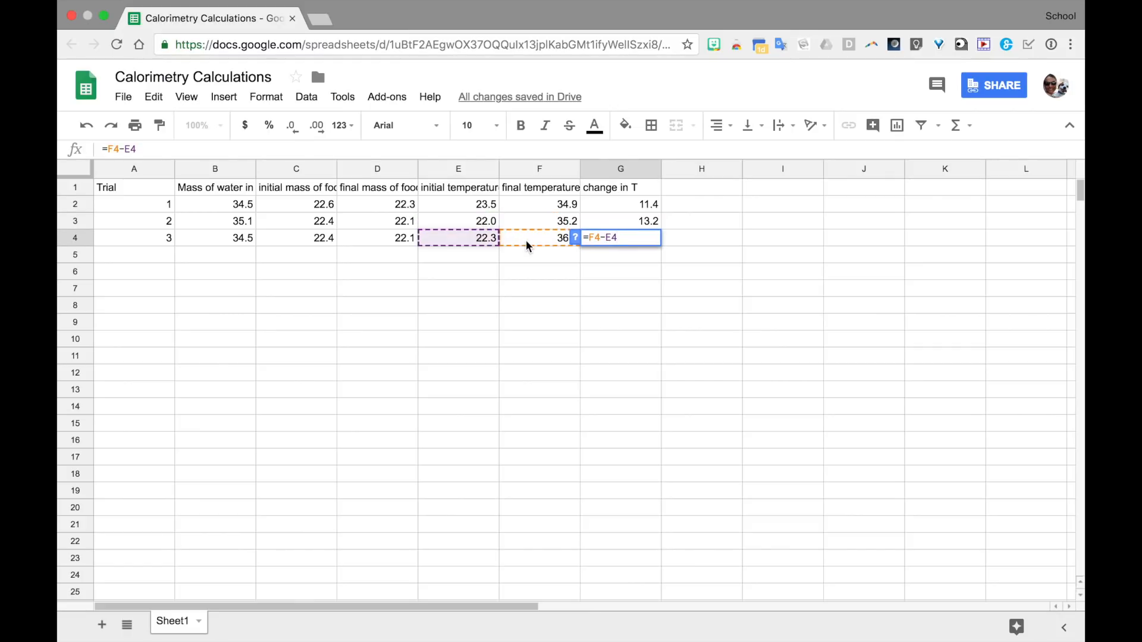
click(594, 276)
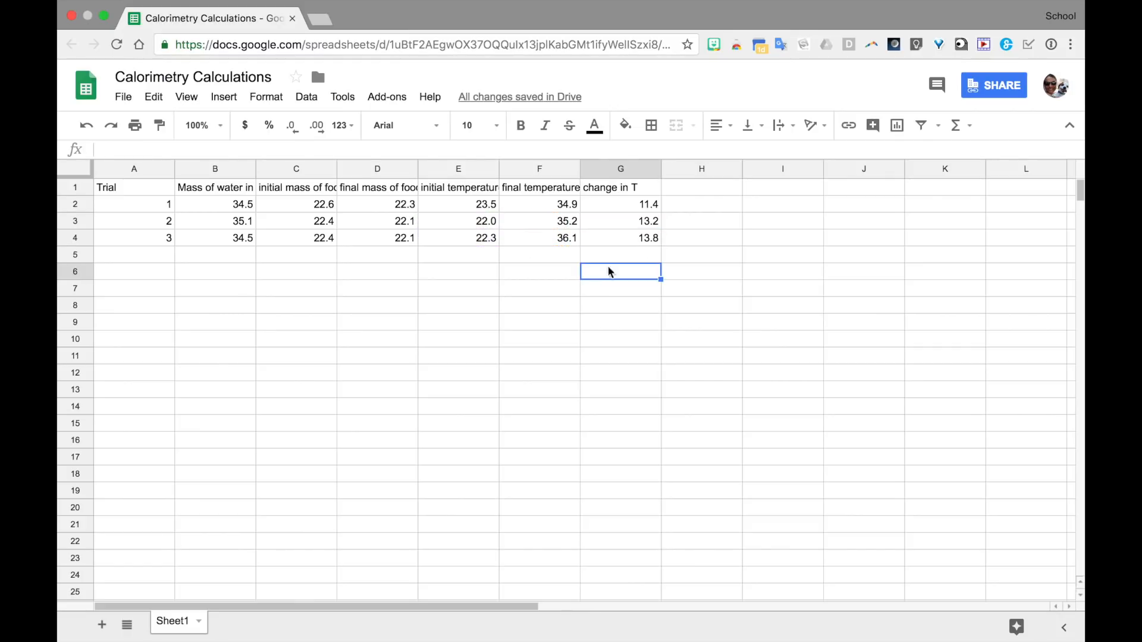
click(644, 209)
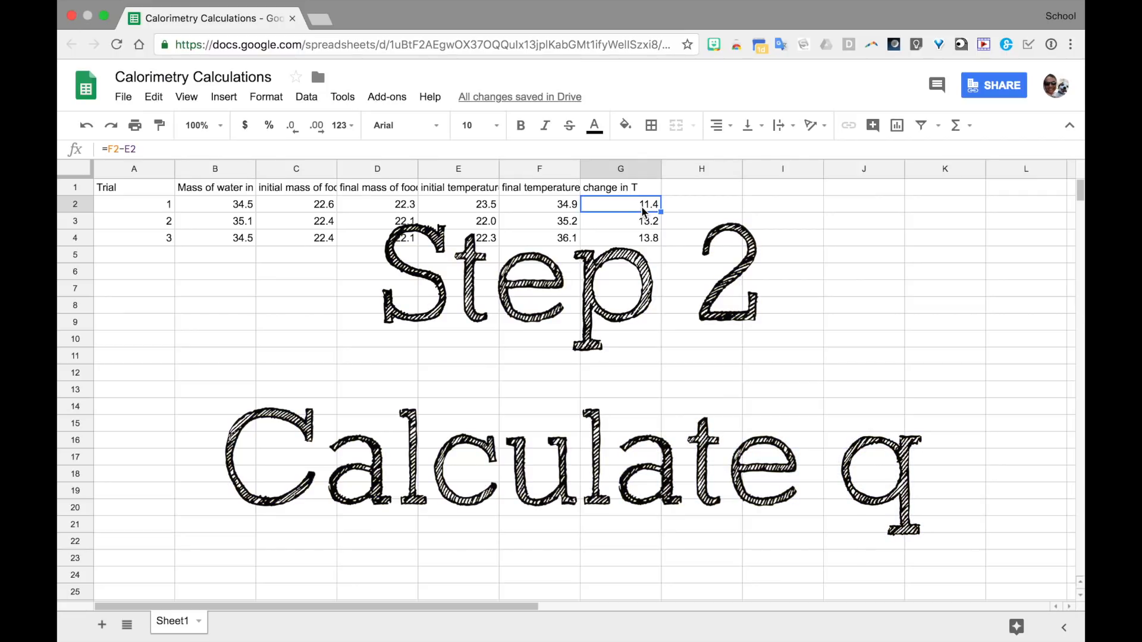
- Add the column header "q = energy transfer" in H1
click(684, 190)
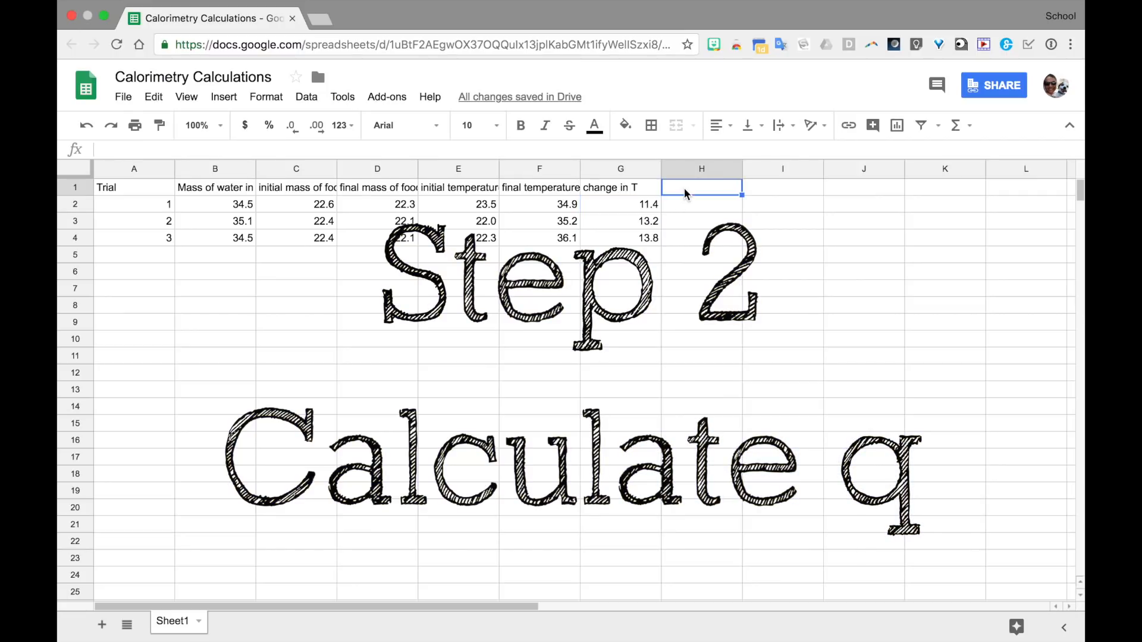
text(q)
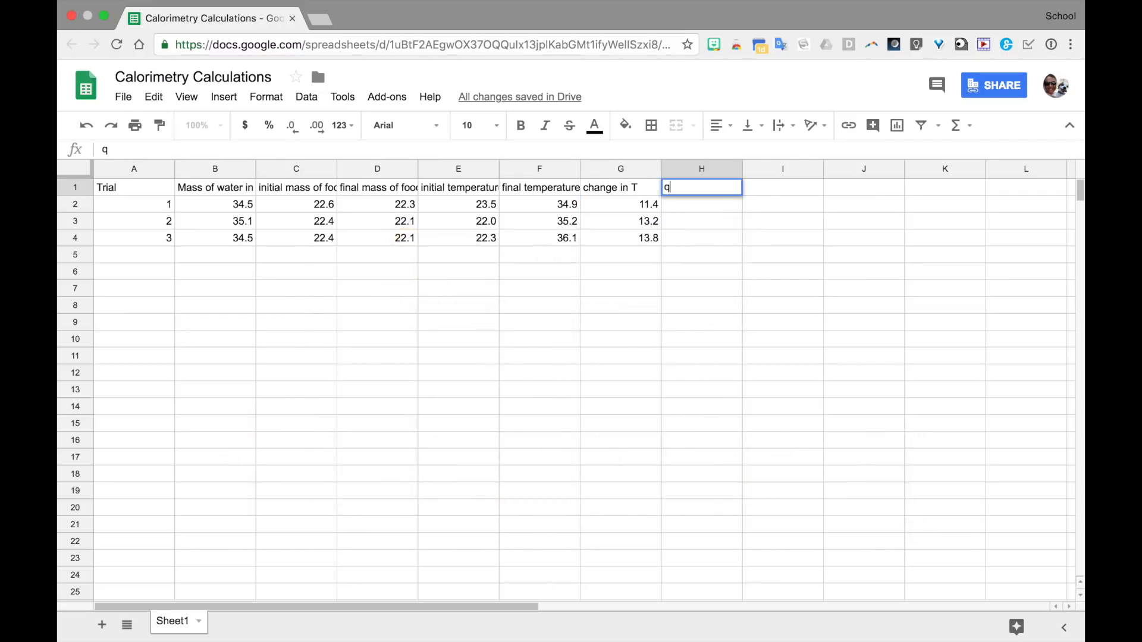
text( = energy tranfer)
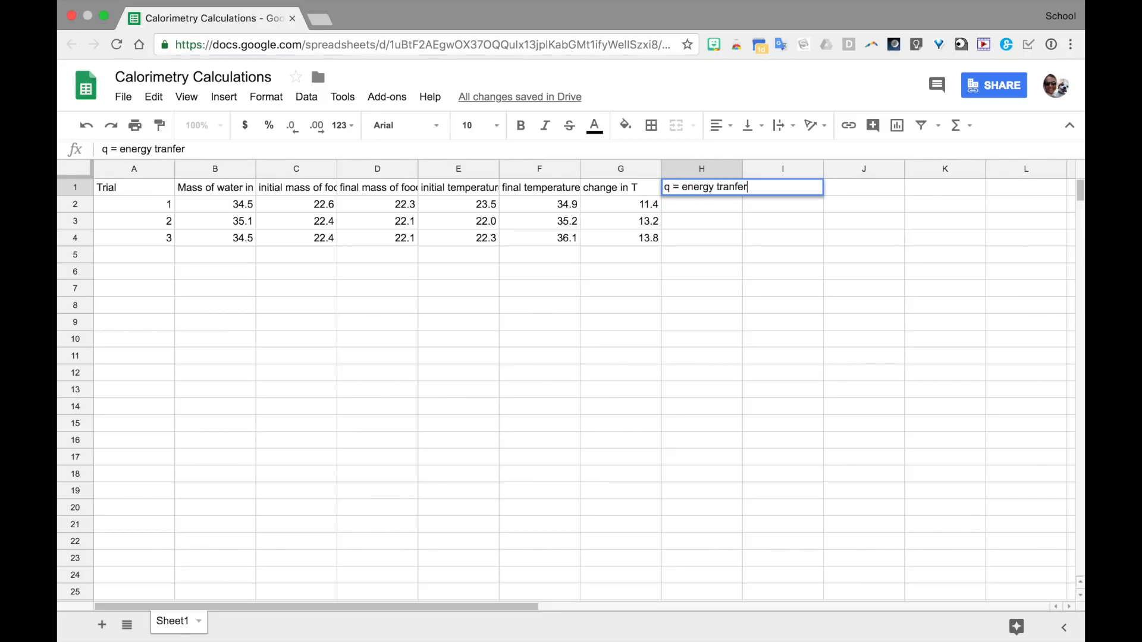
key(BackSpace)
key(BackSpace)
key(BackSpace)
text(sfer)
key(Return)
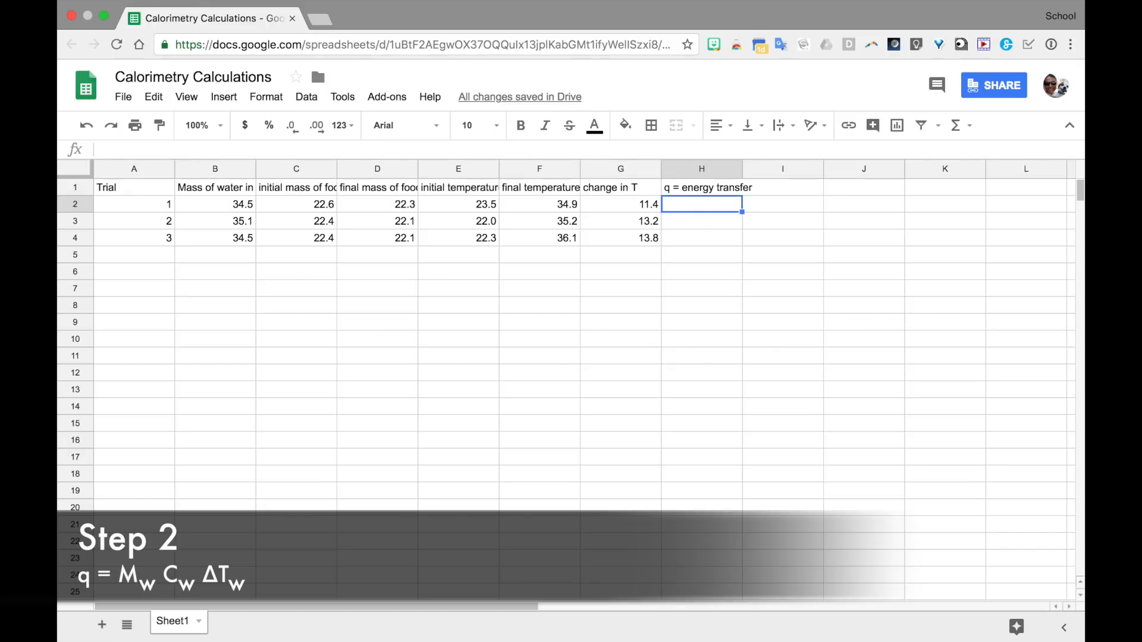
- Calculate trial 1's energy transfer in H2 with the formula =B2*0.001*G2 and fill it down to H4
text(=)
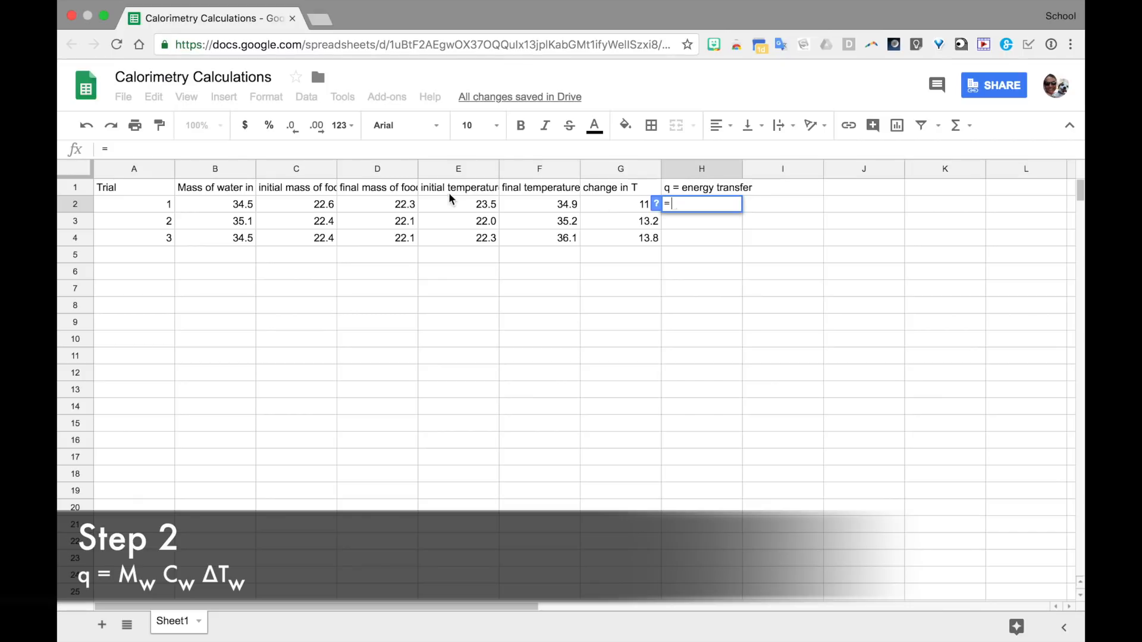
click(221, 205)
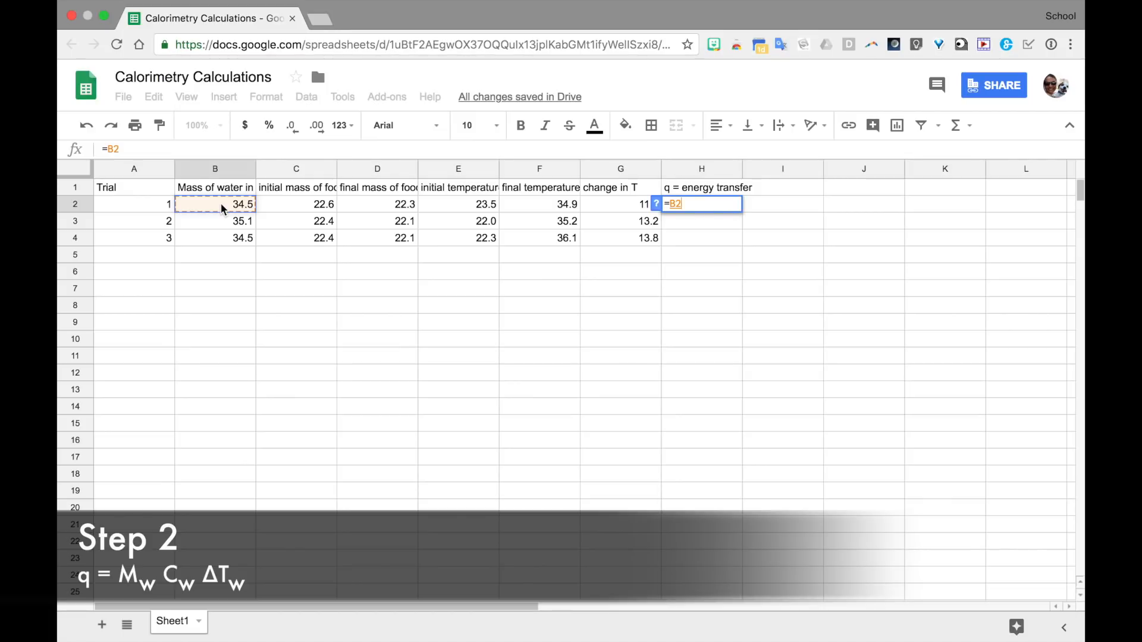
text(*)
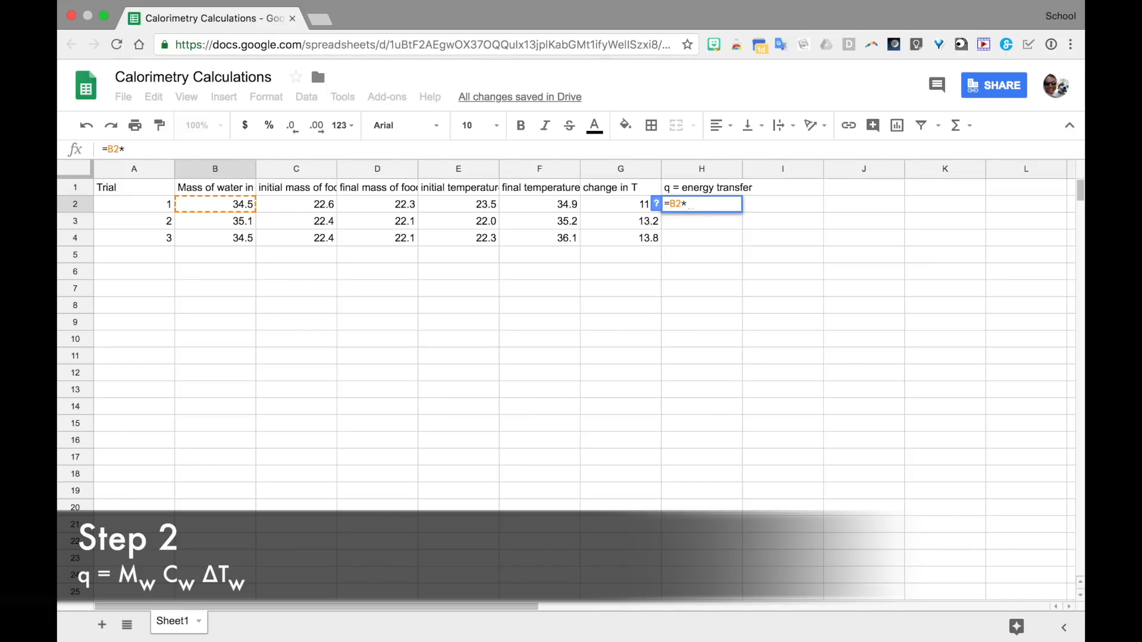
text(0)
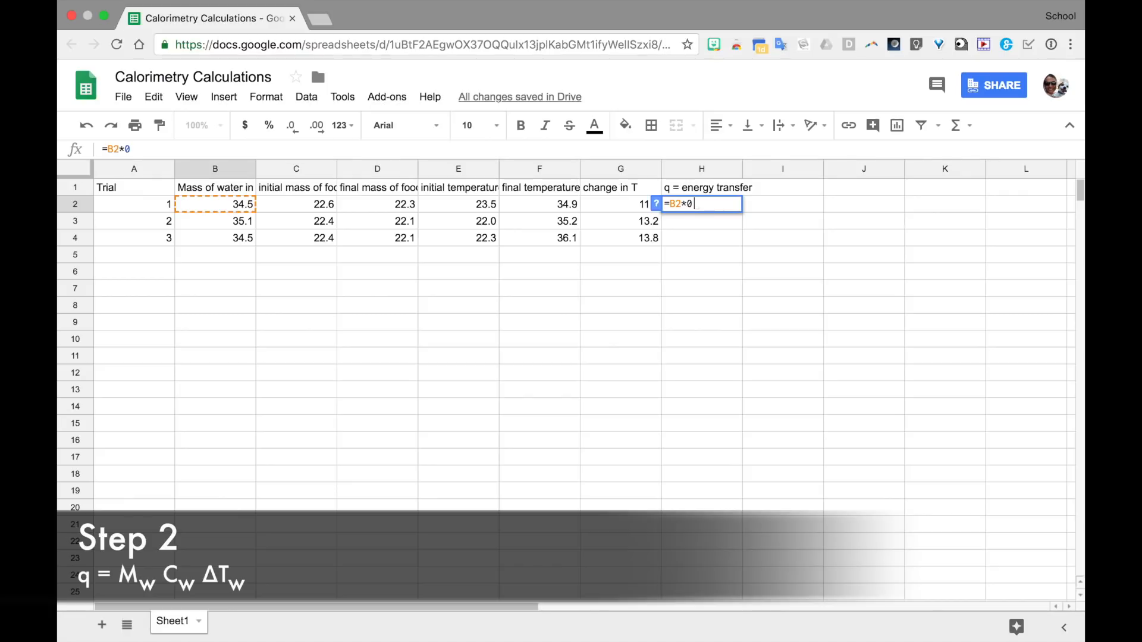
text(.001)
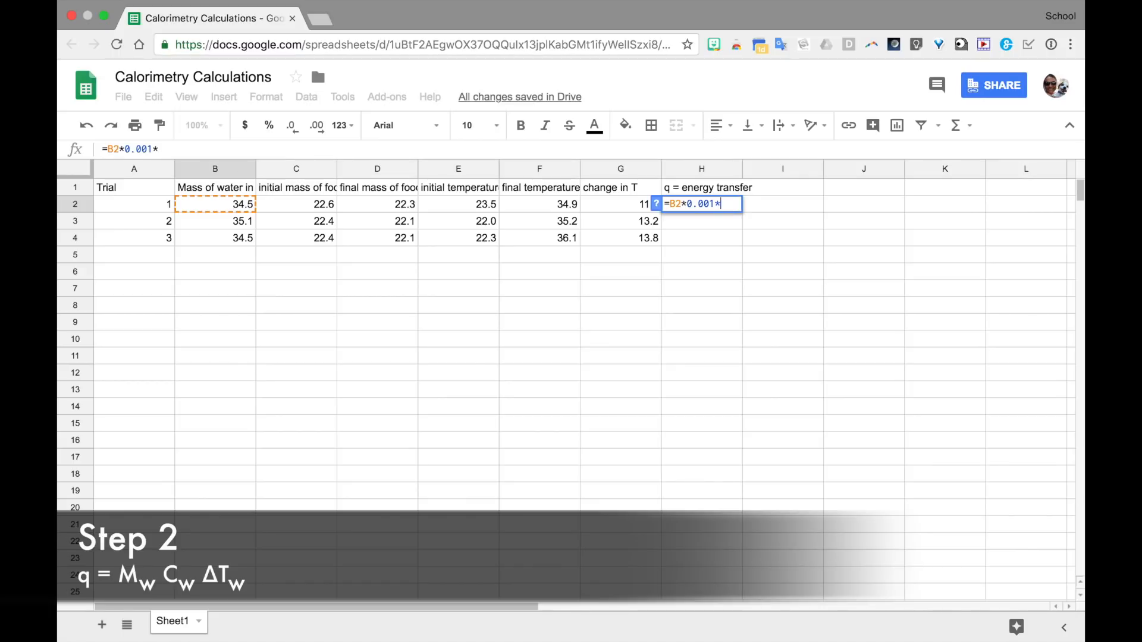
text(*)
click(614, 211)
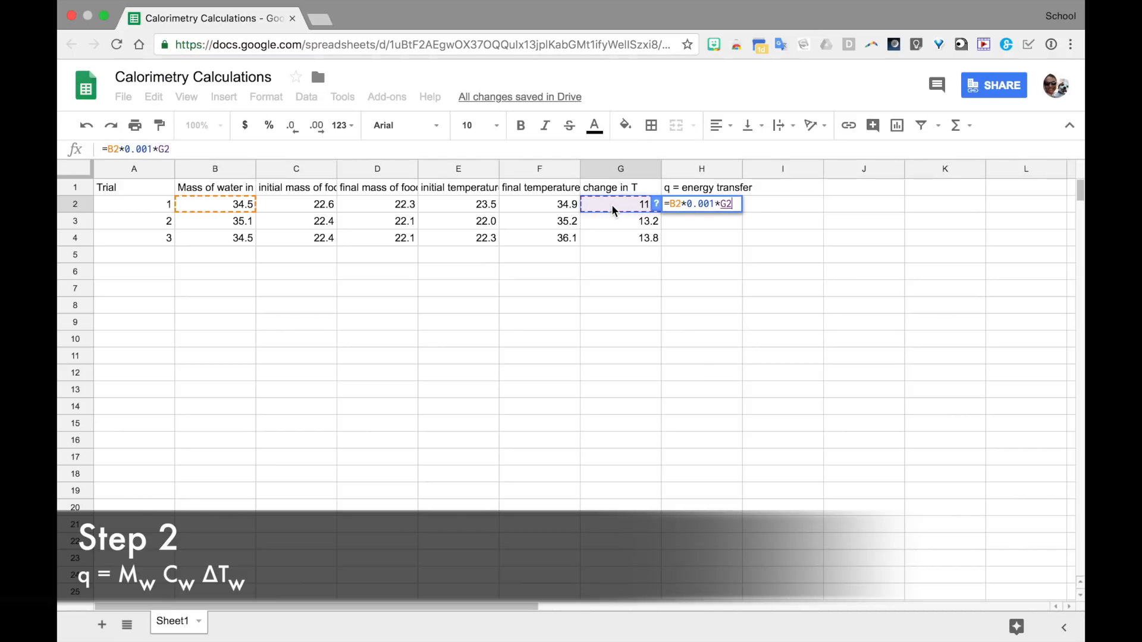
key(Return)
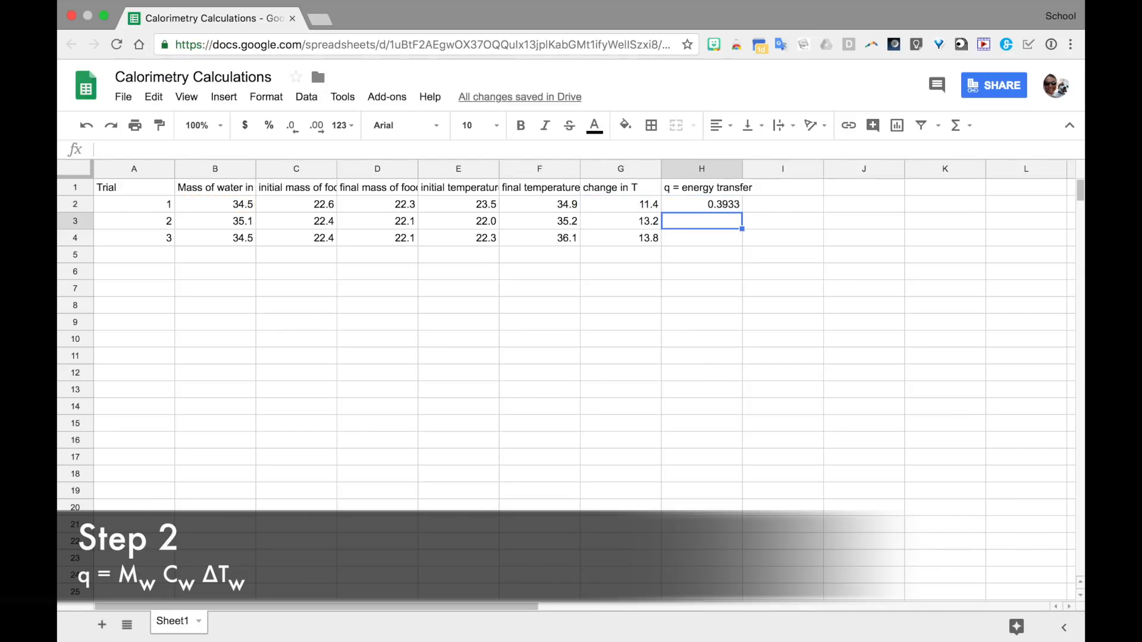
click(726, 205)
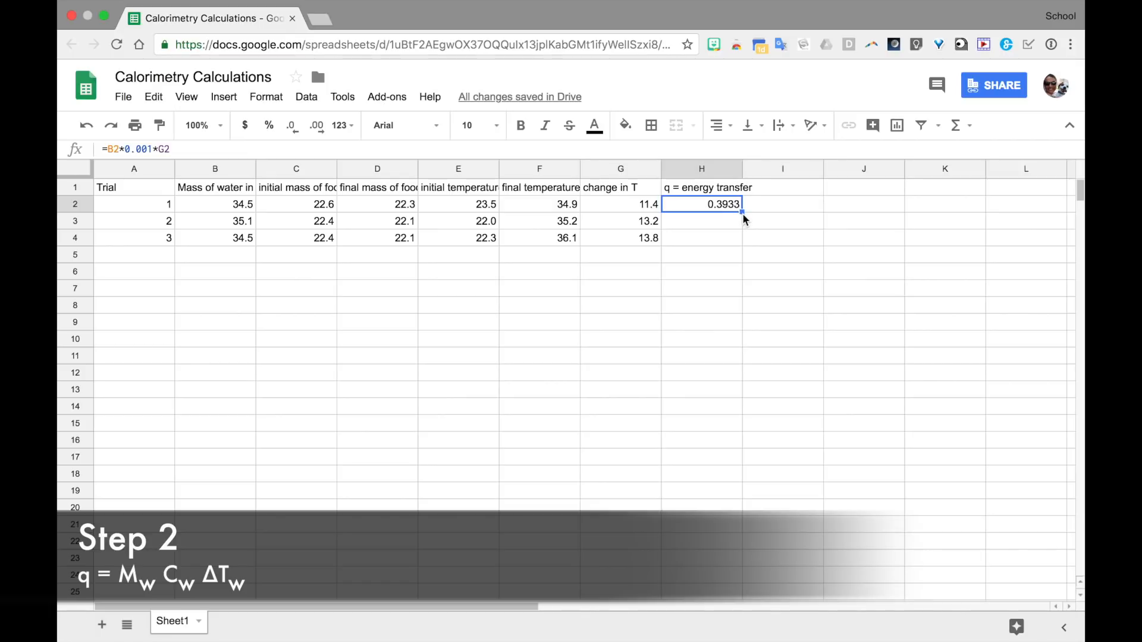
drag(742, 212, 738, 239)
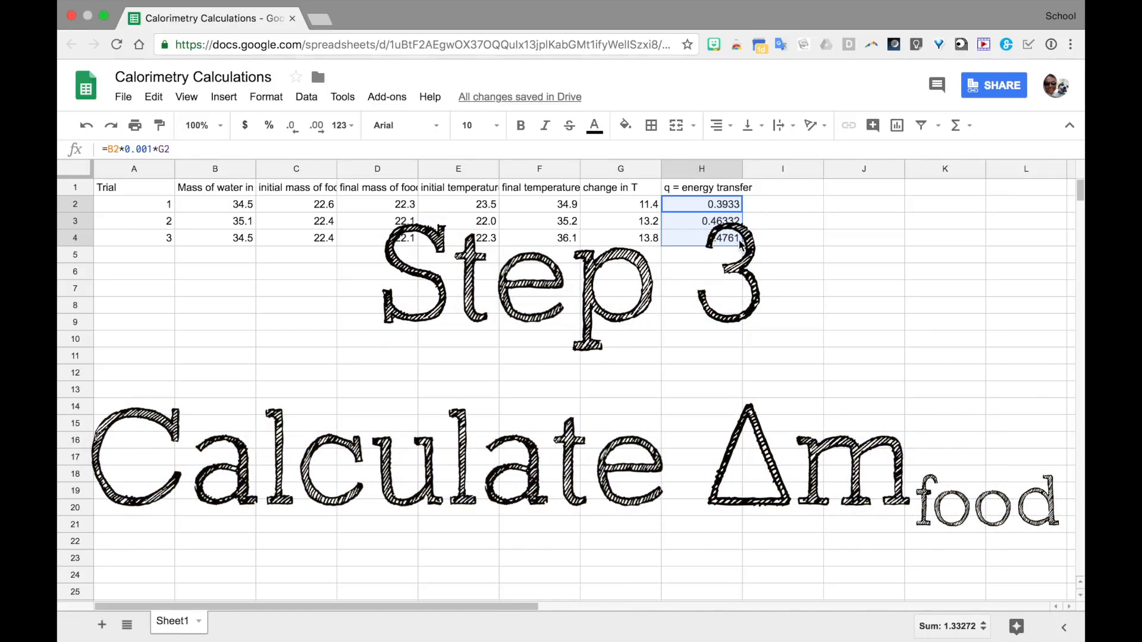
- Add the column header "change in mass of food" in I1
click(790, 189)
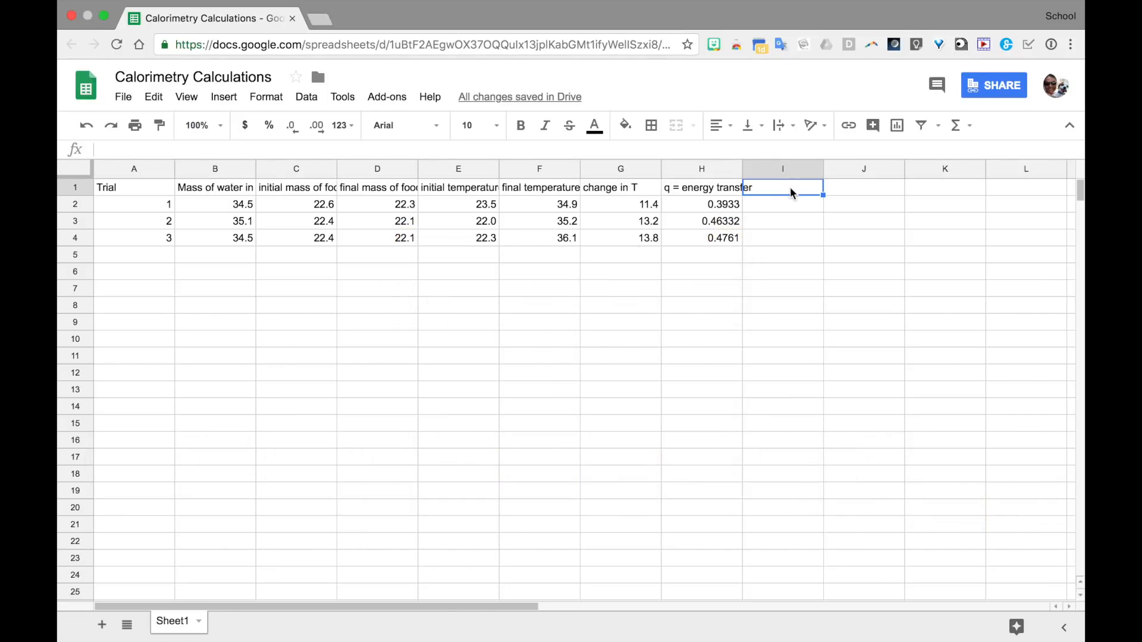
text(change in)
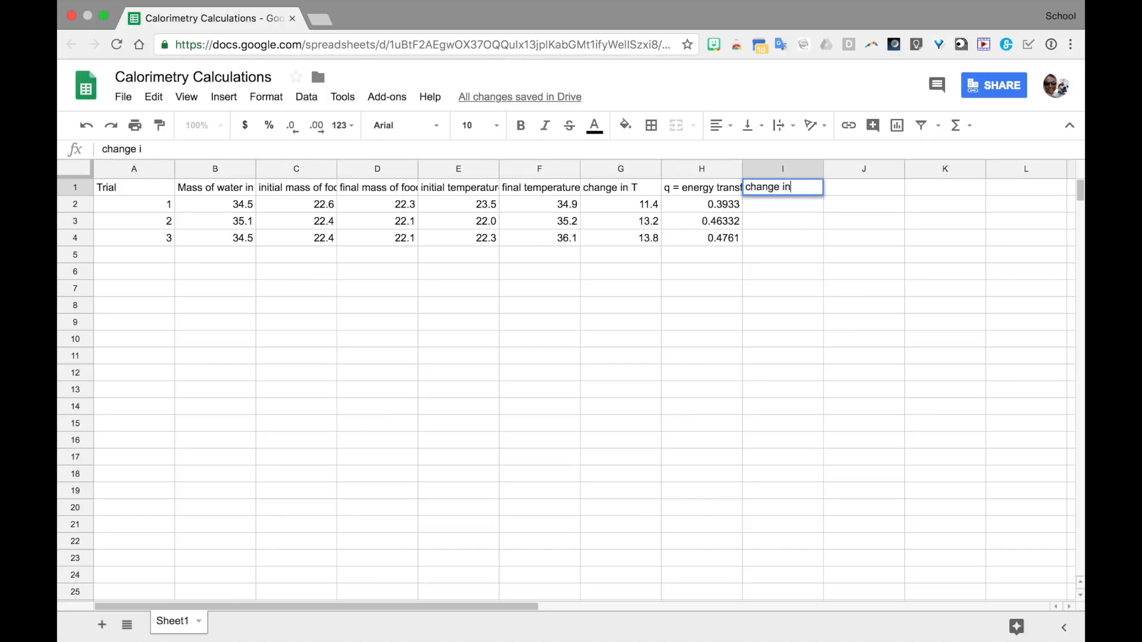
text( mass of food)
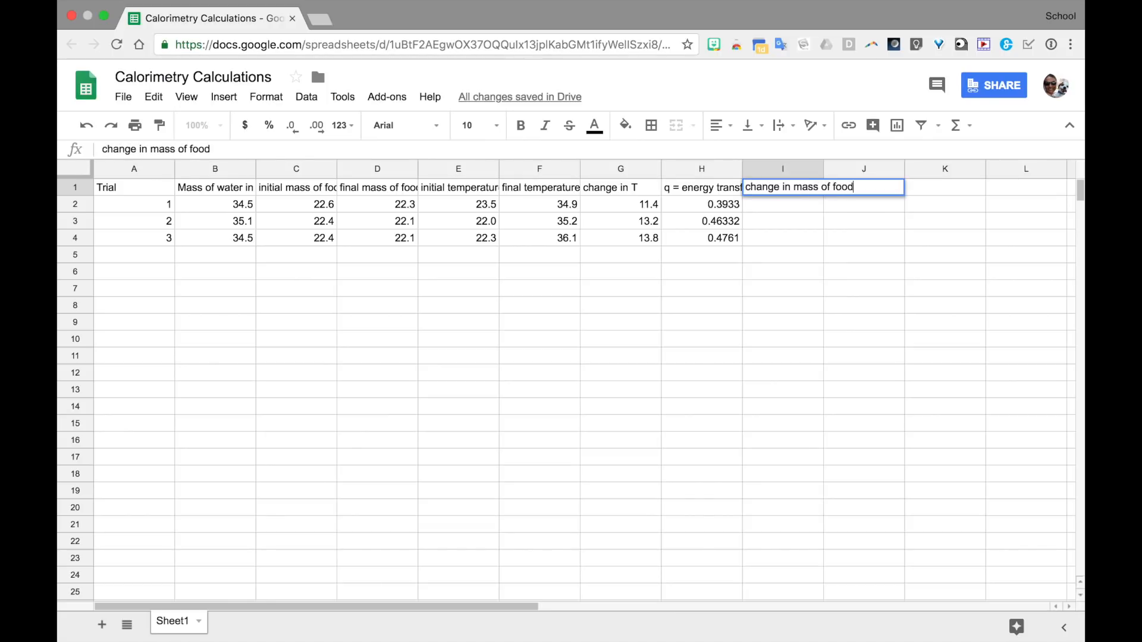
key(Return)
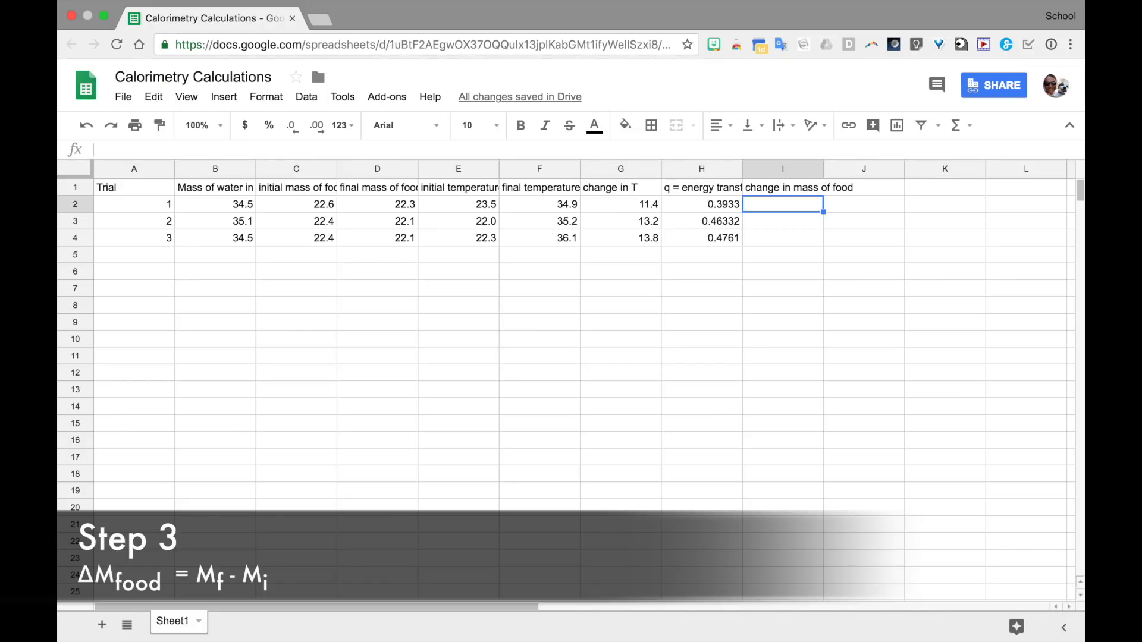
- Calculate trial 1's change in food mass in I2 with the formula =D2-C2, final minus initial mass
text(=)
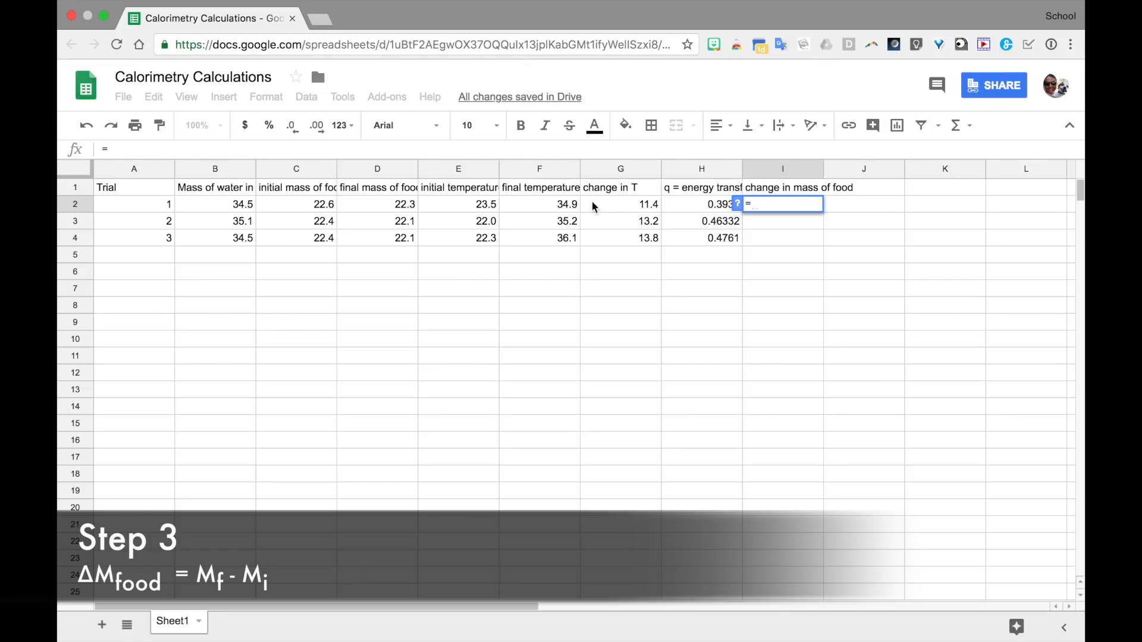
click(371, 204)
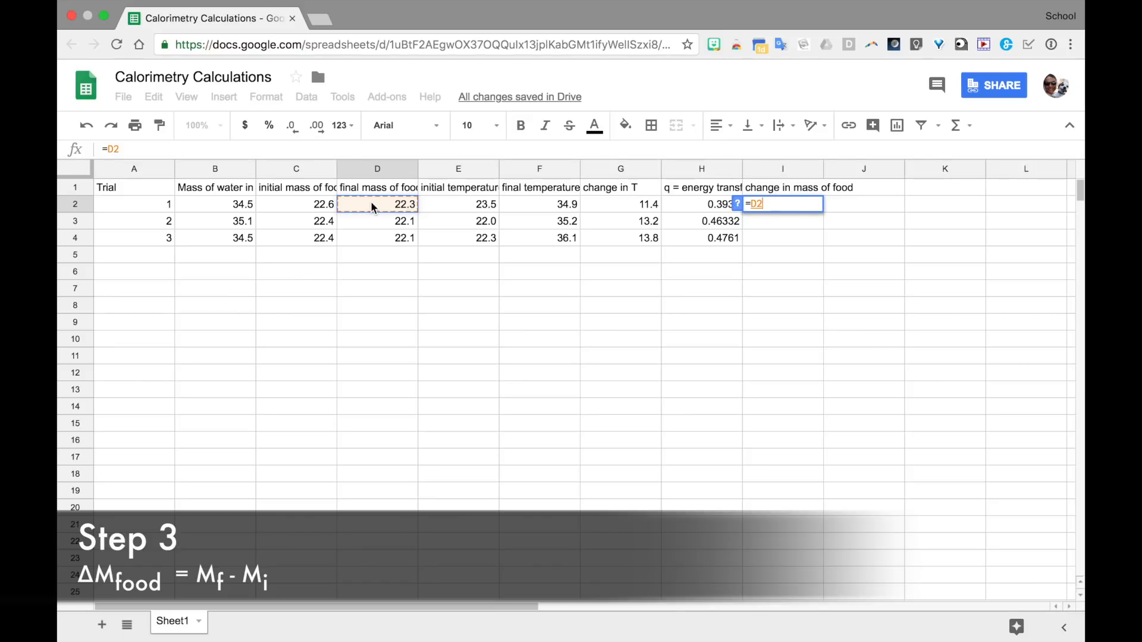
text(-)
click(301, 204)
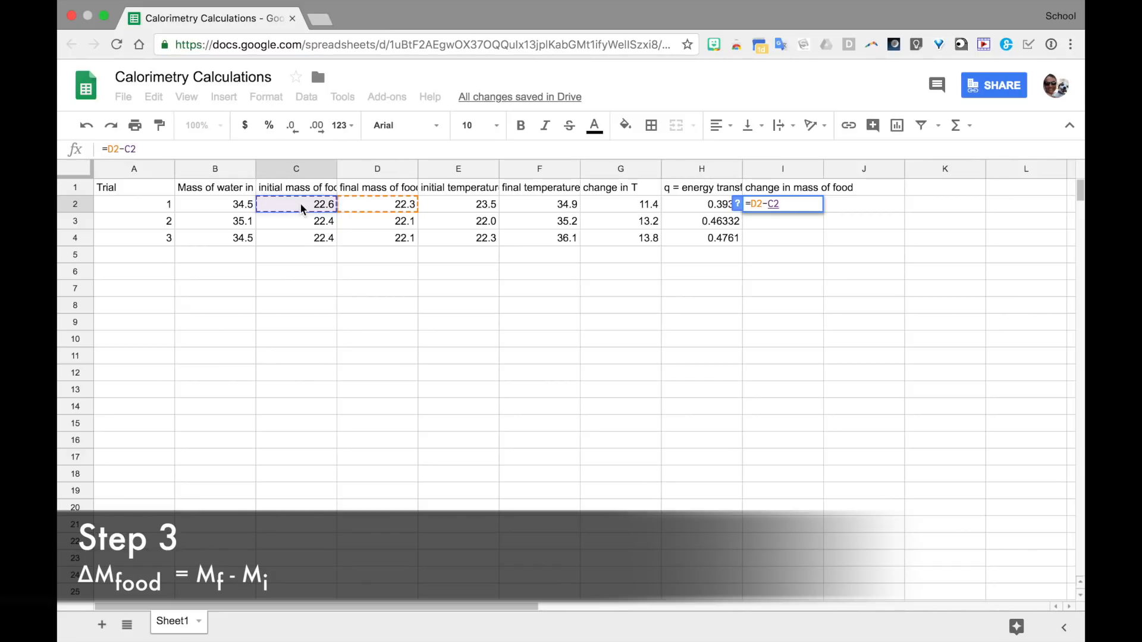
key(Return)
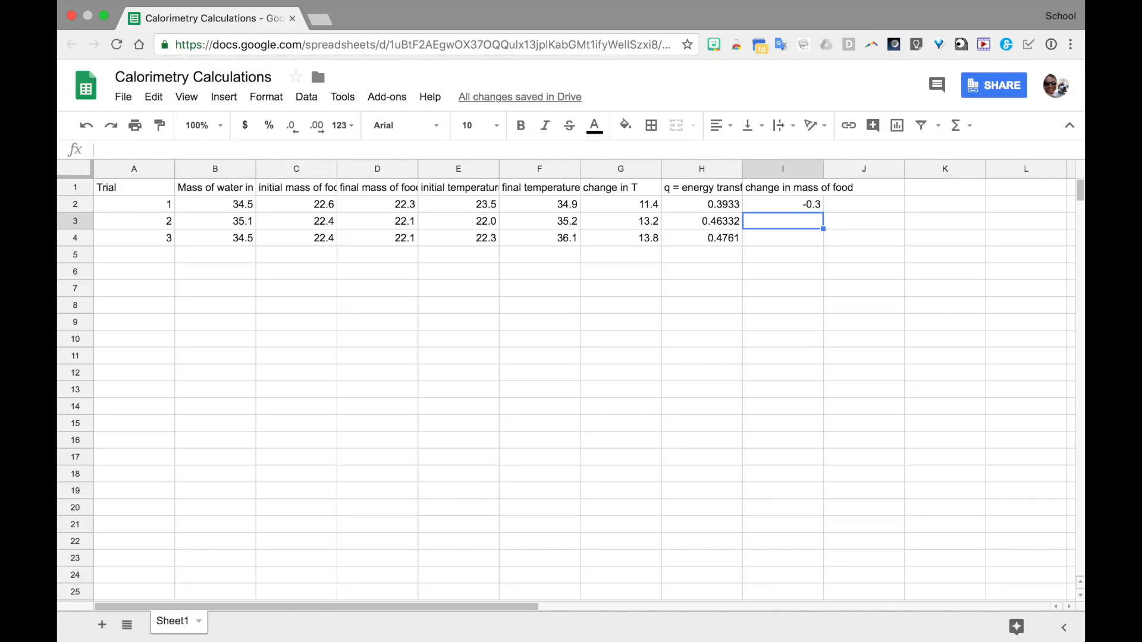
- Fill the change in mass of food formula from I2 down to I4 for the remaining trials
click(797, 204)
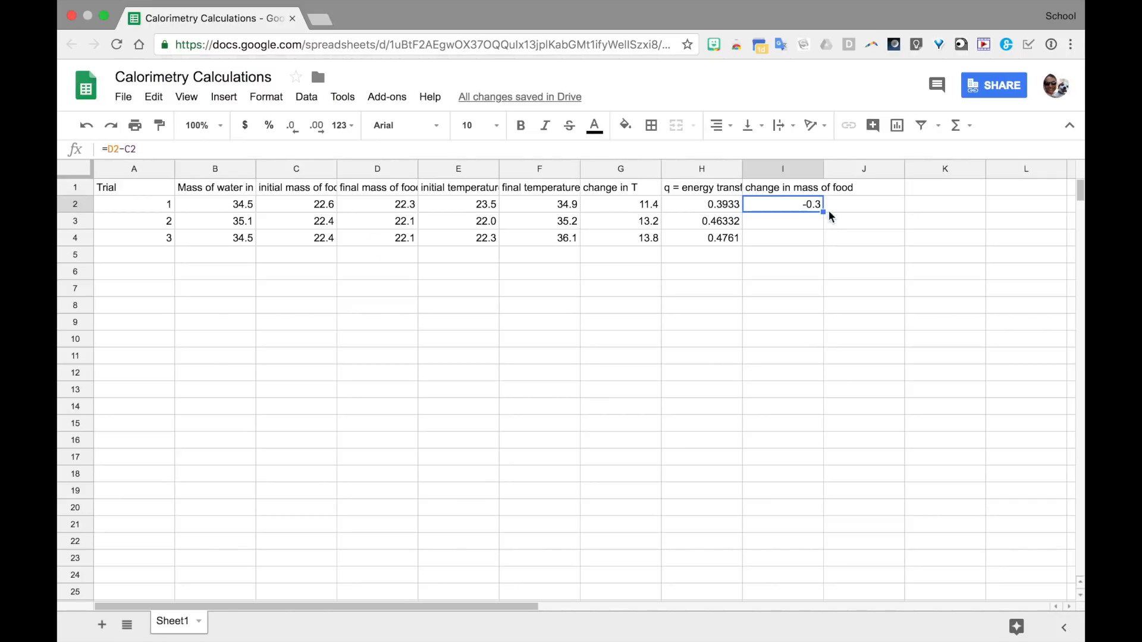
drag(823, 212, 822, 239)
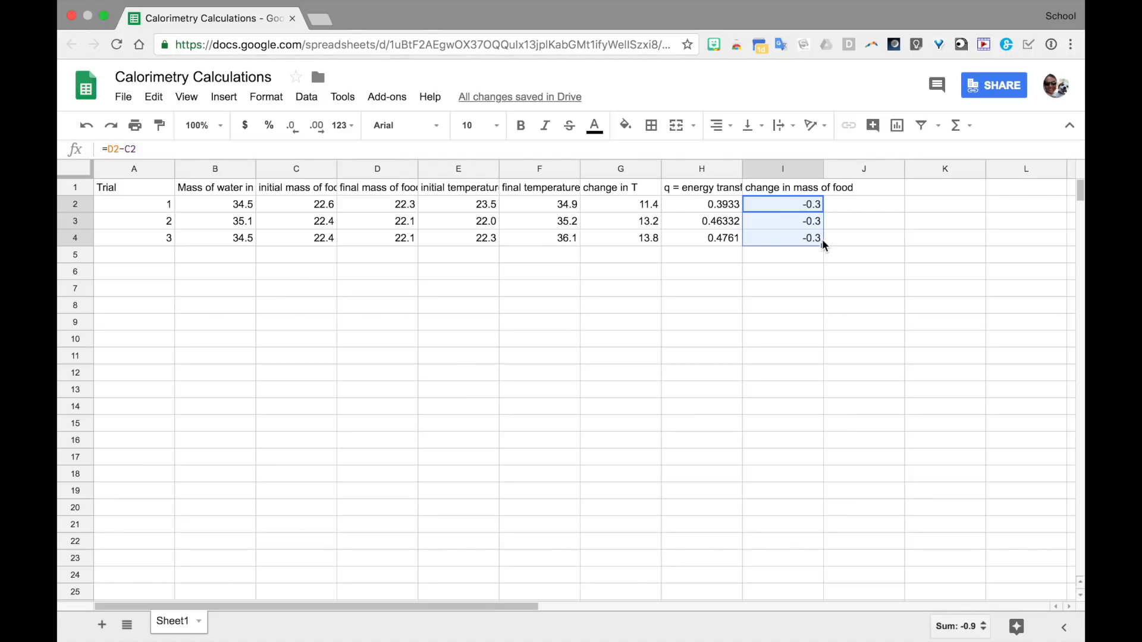
- Add the column header "Ef = energy per gram of food" in J1
click(868, 189)
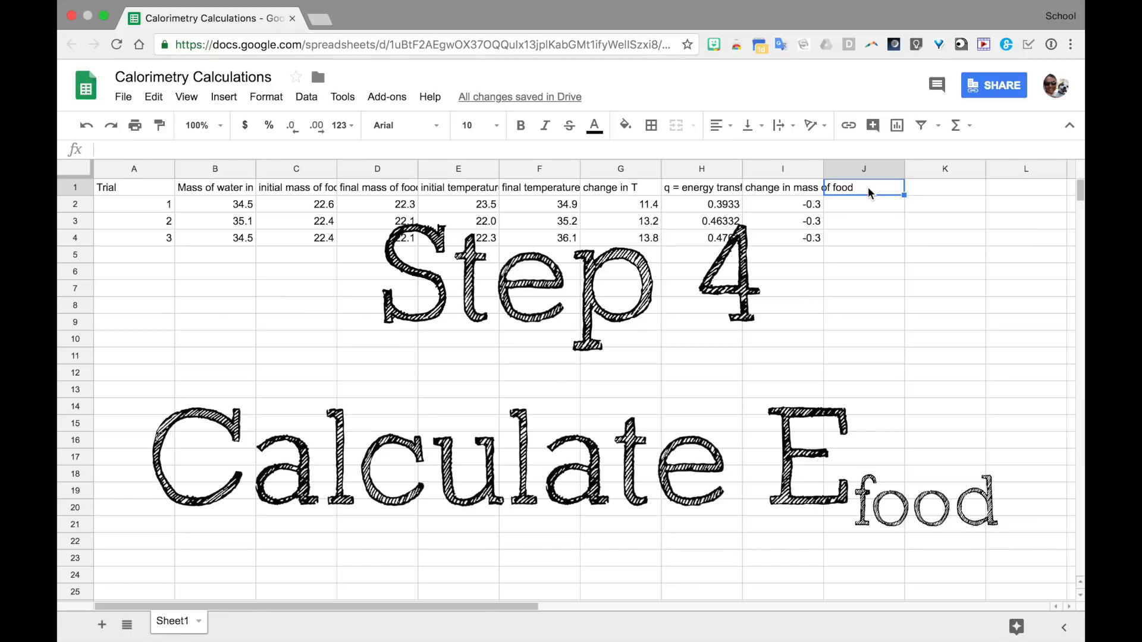
text(Ef)
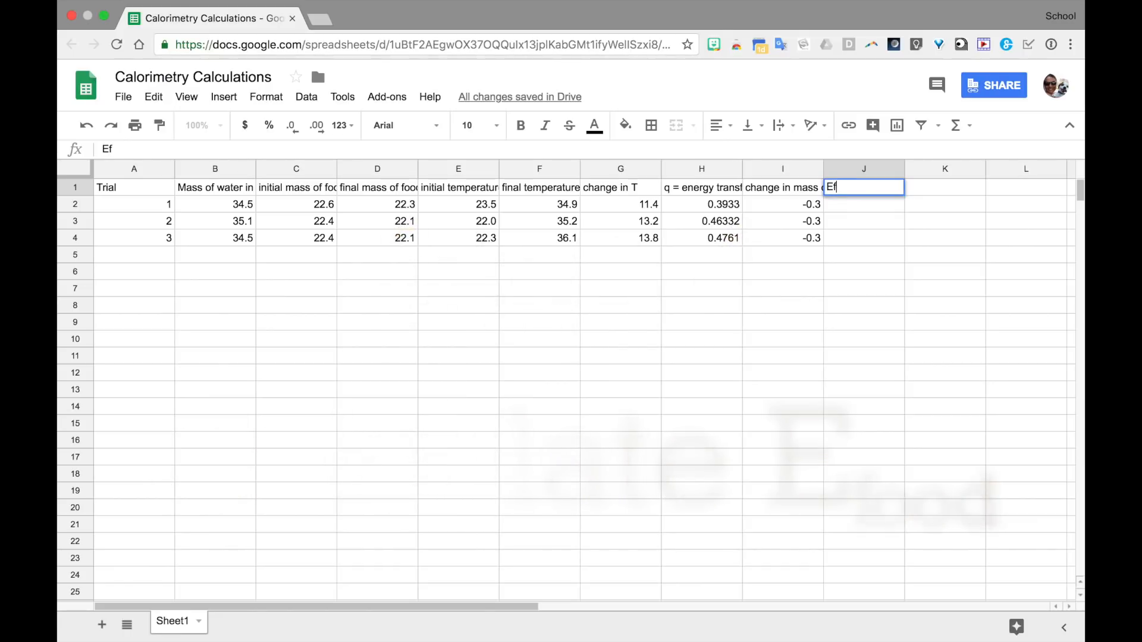
text( = en)
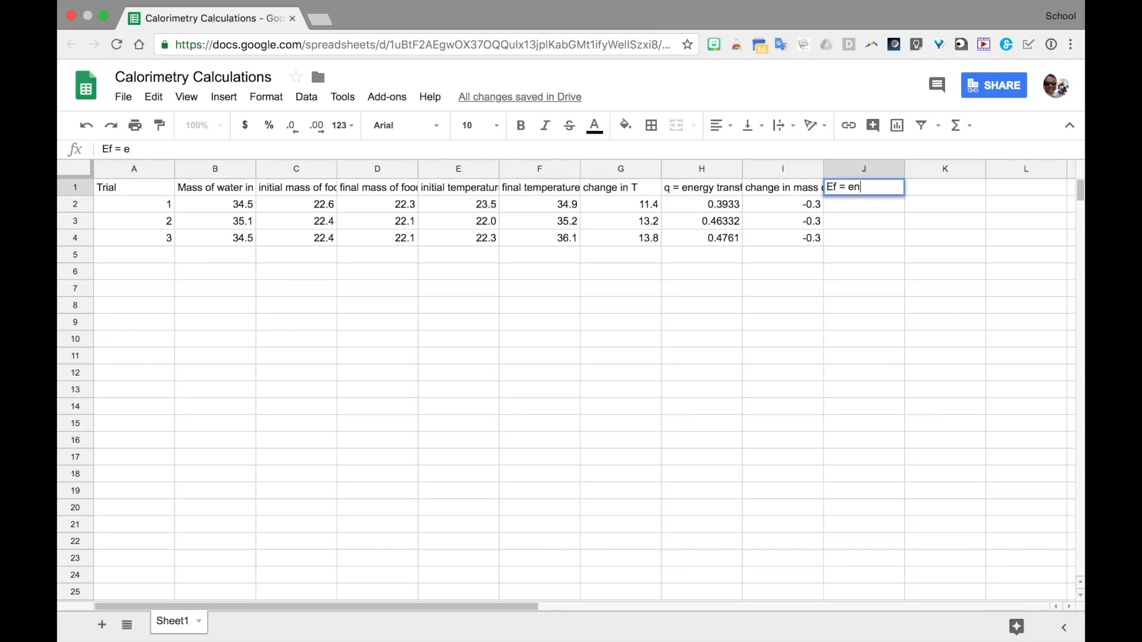
text(ergy per gra)
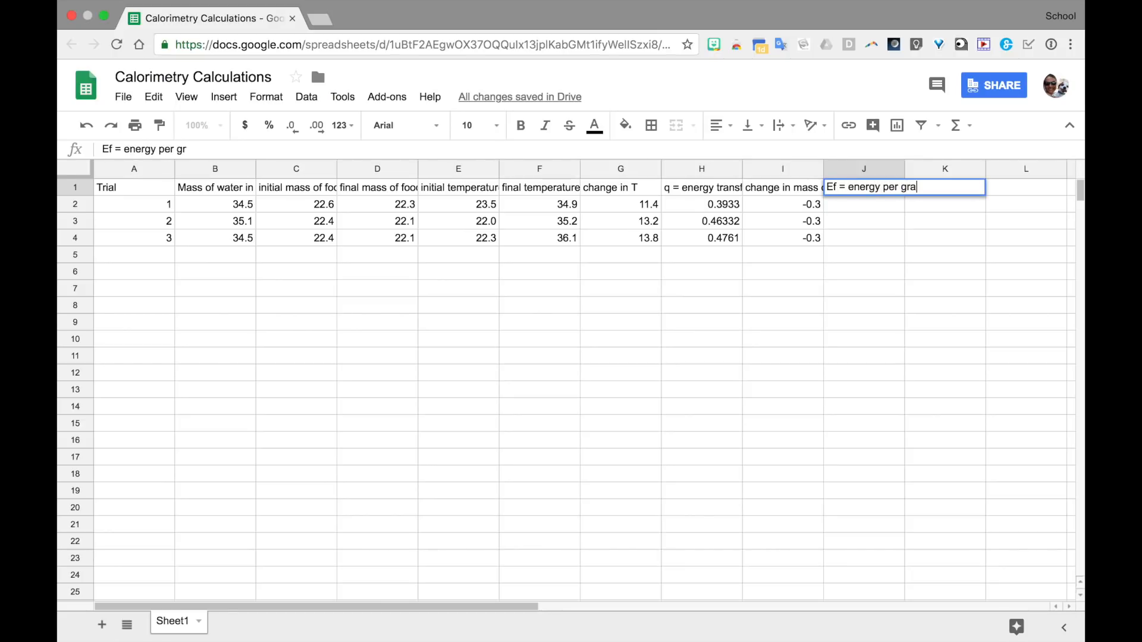
text(m of food)
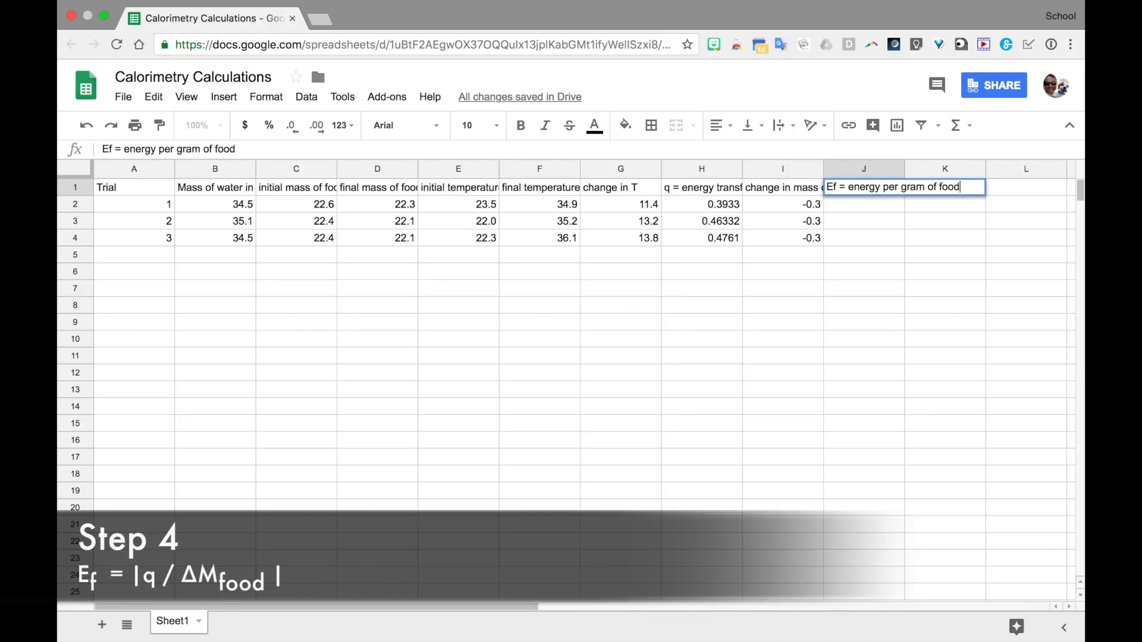
key(Return)
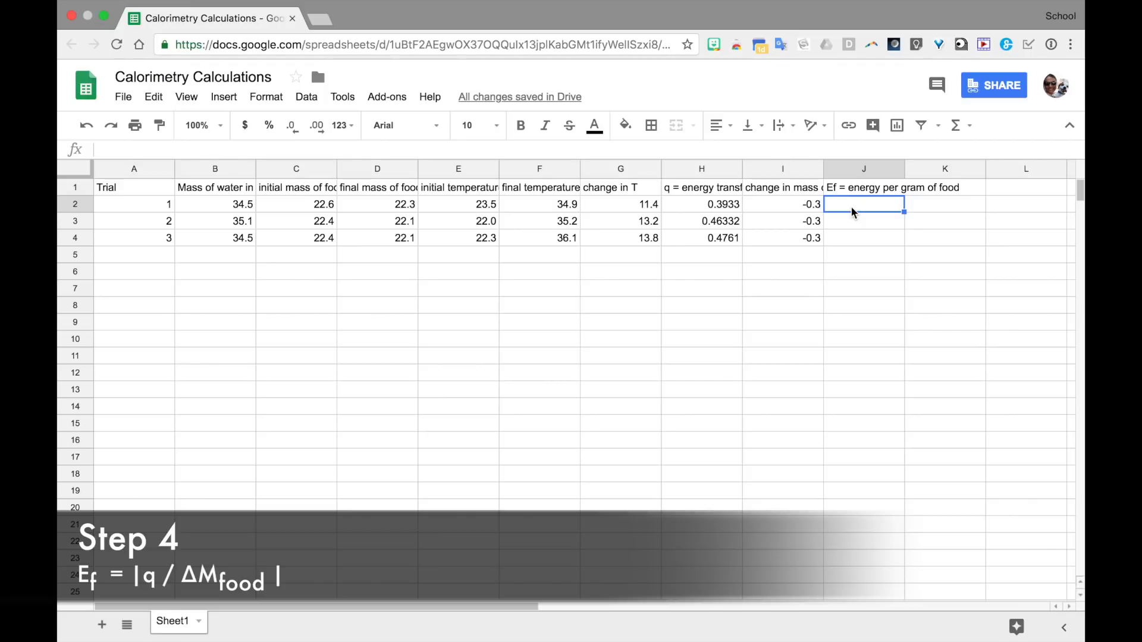
- Calculate trial 1's energy per gram of food in J2 with the formula =ABS(H2/I2) and fill it down to J4
text(=)
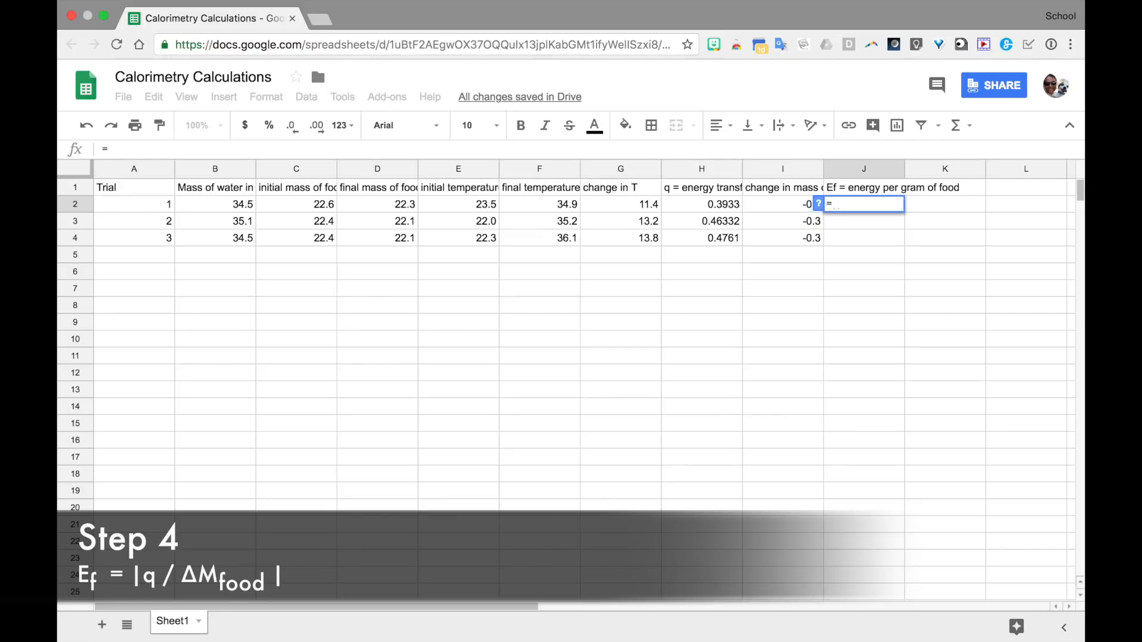
text(ab)
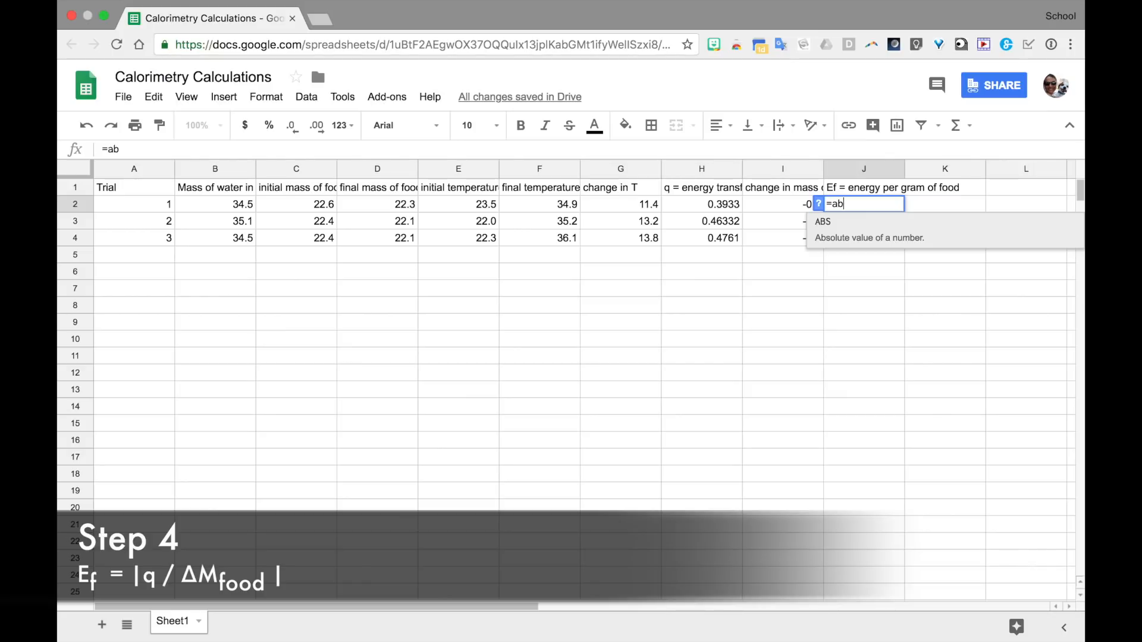
click(830, 232)
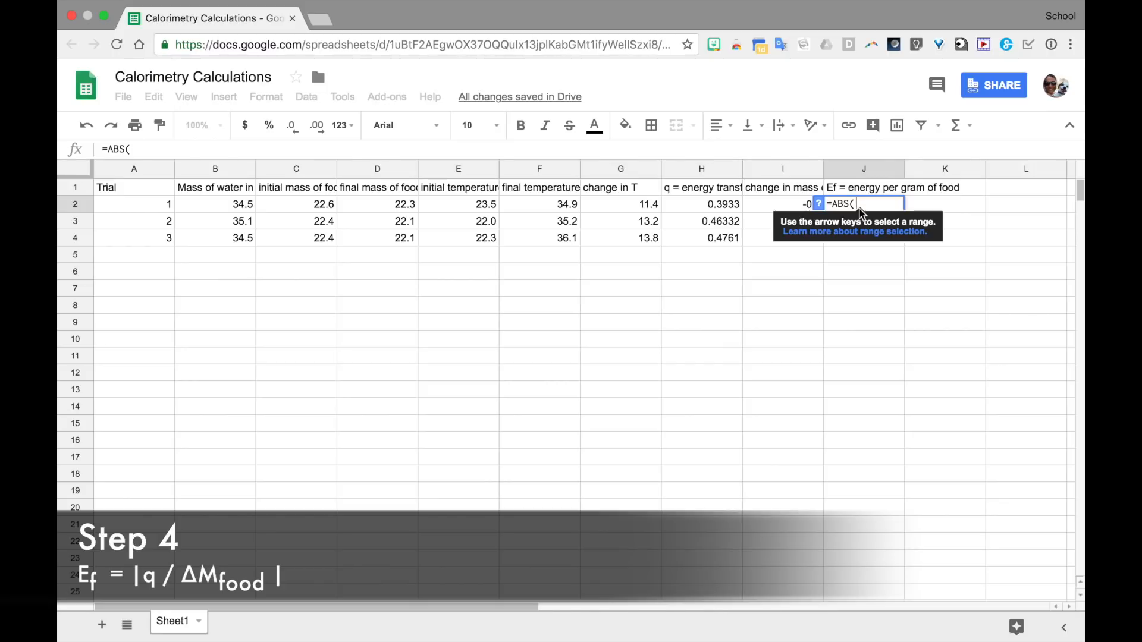
click(686, 204)
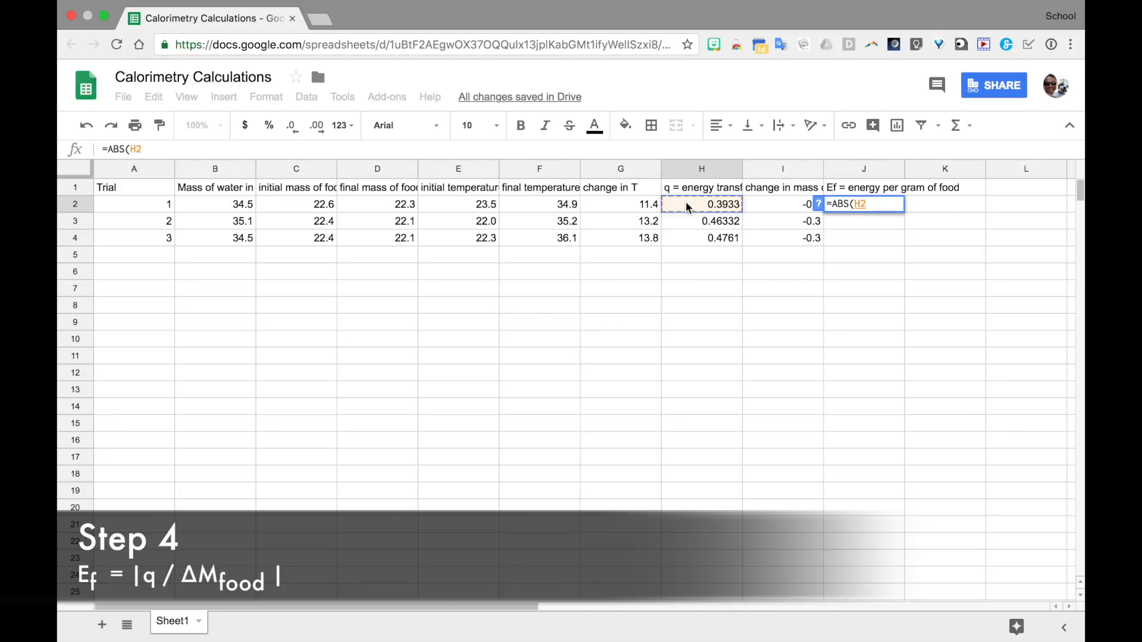
text(/)
click(784, 209)
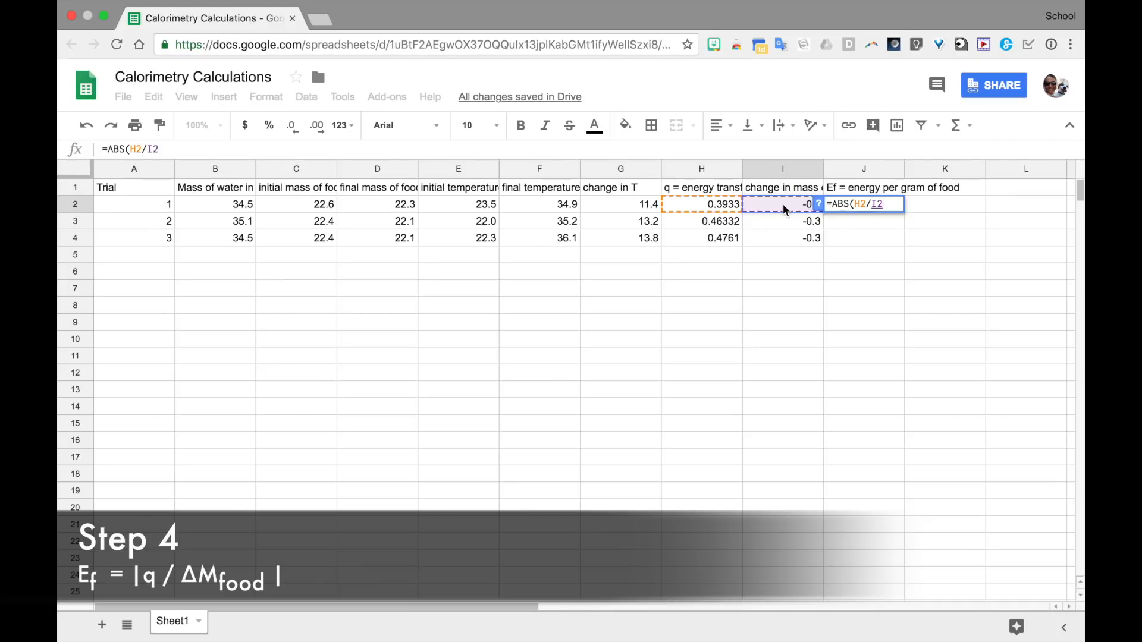
text())
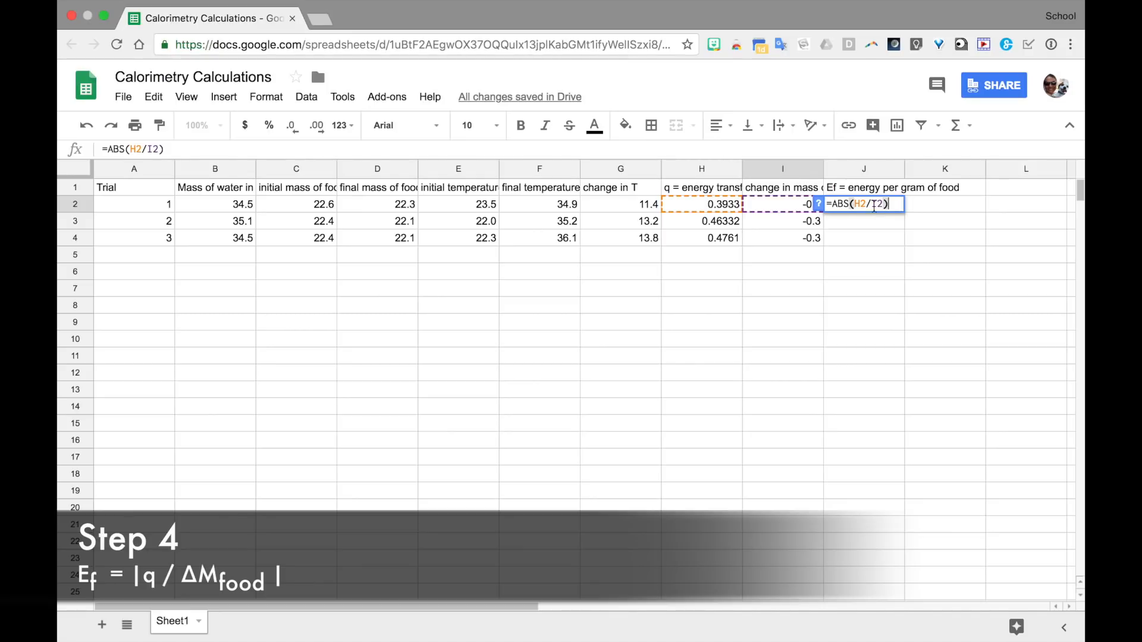
key(Return)
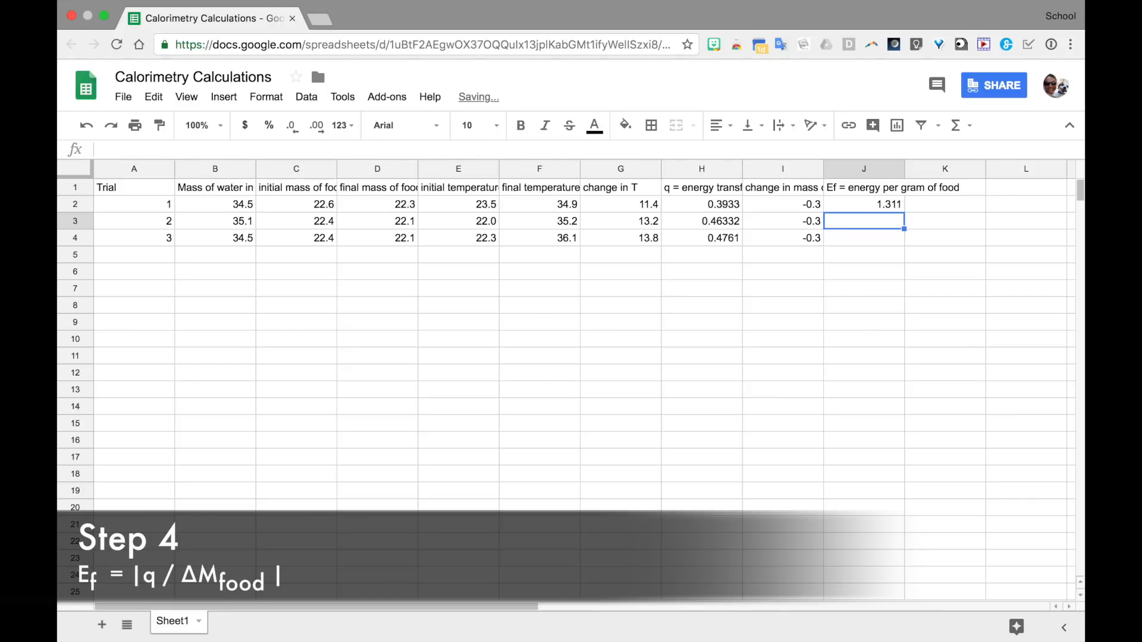
click(868, 206)
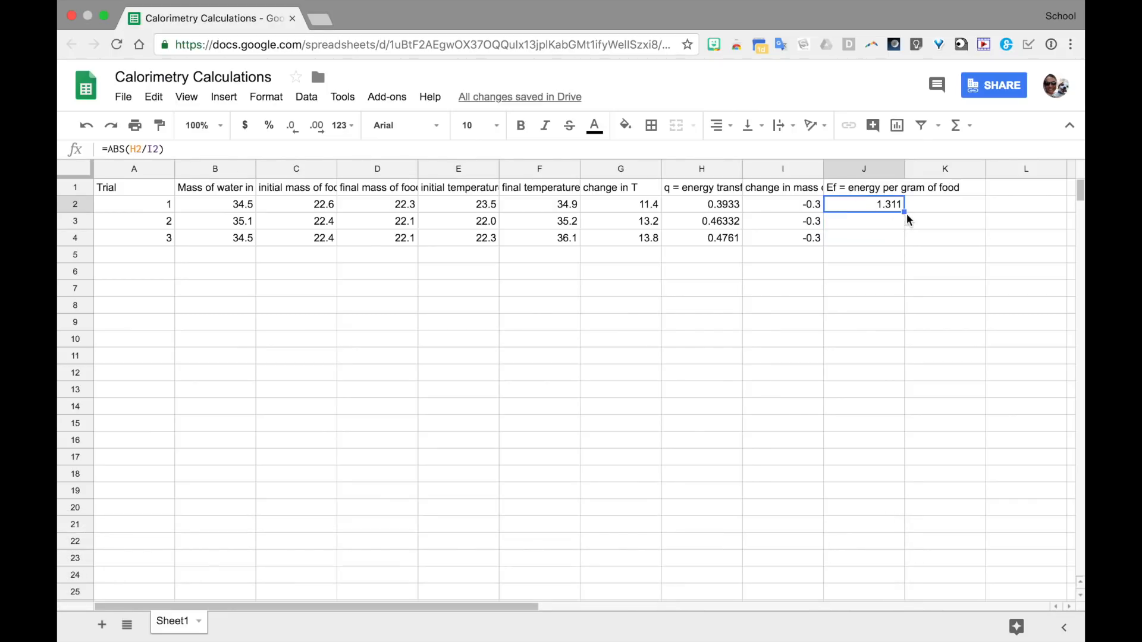
drag(904, 213, 902, 242)
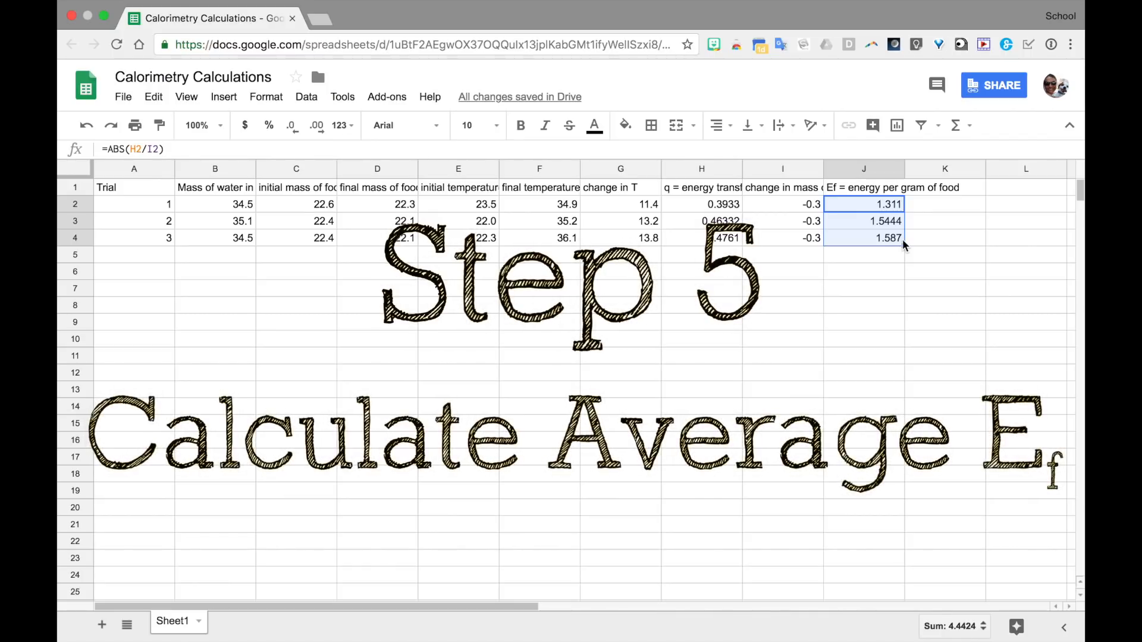
- Add the label "Average Ef" in J6, below the energy per gram results
click(782, 372)
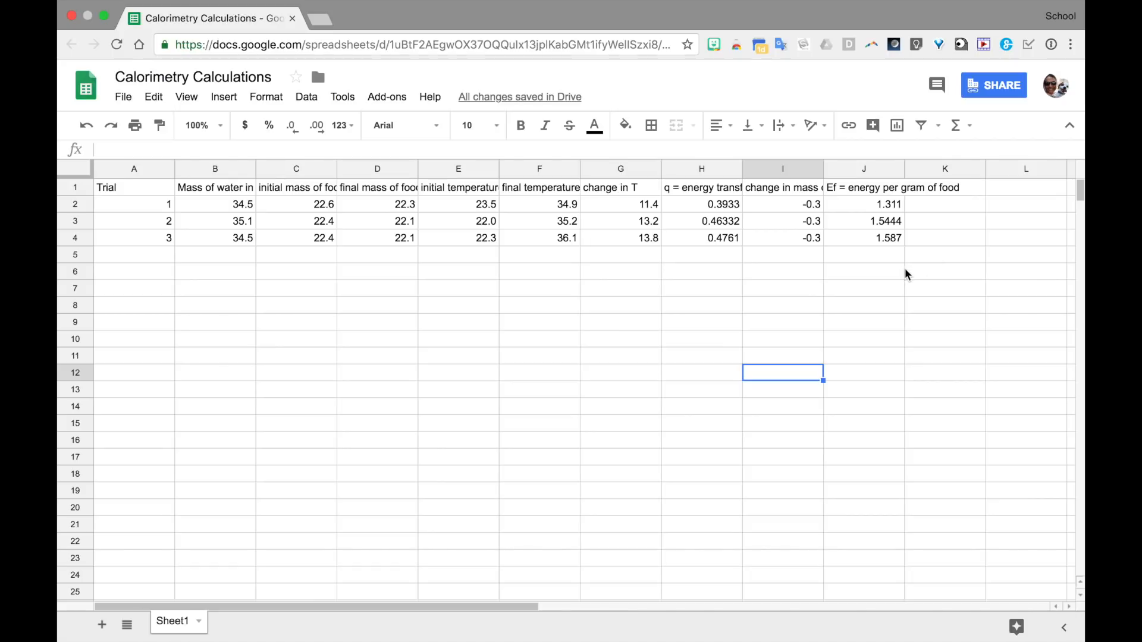
click(859, 275)
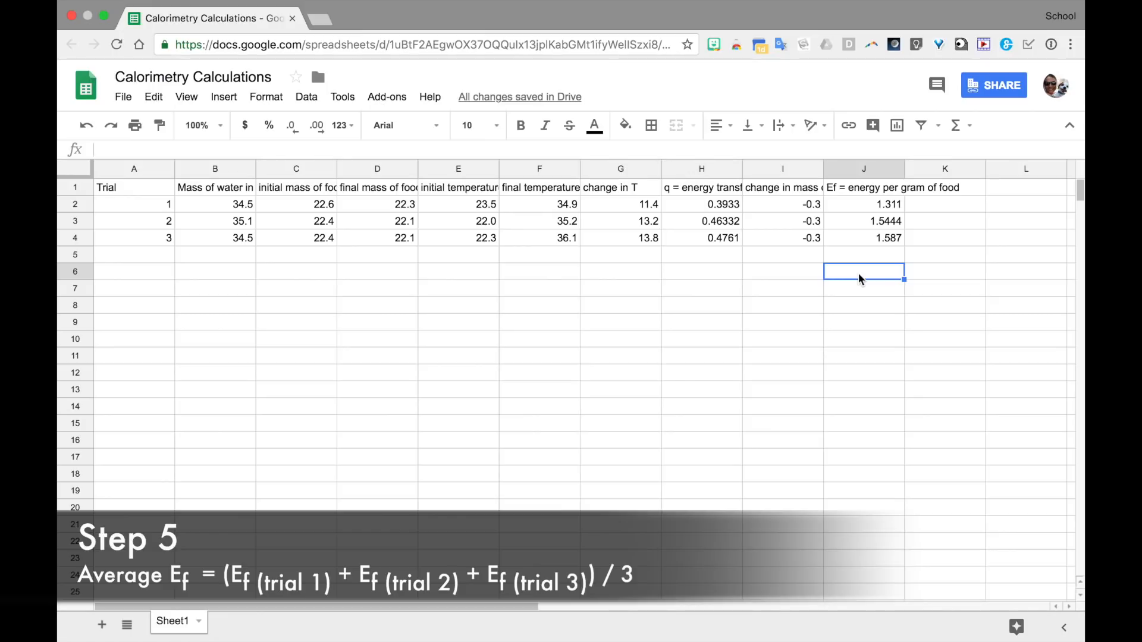
text(Average)
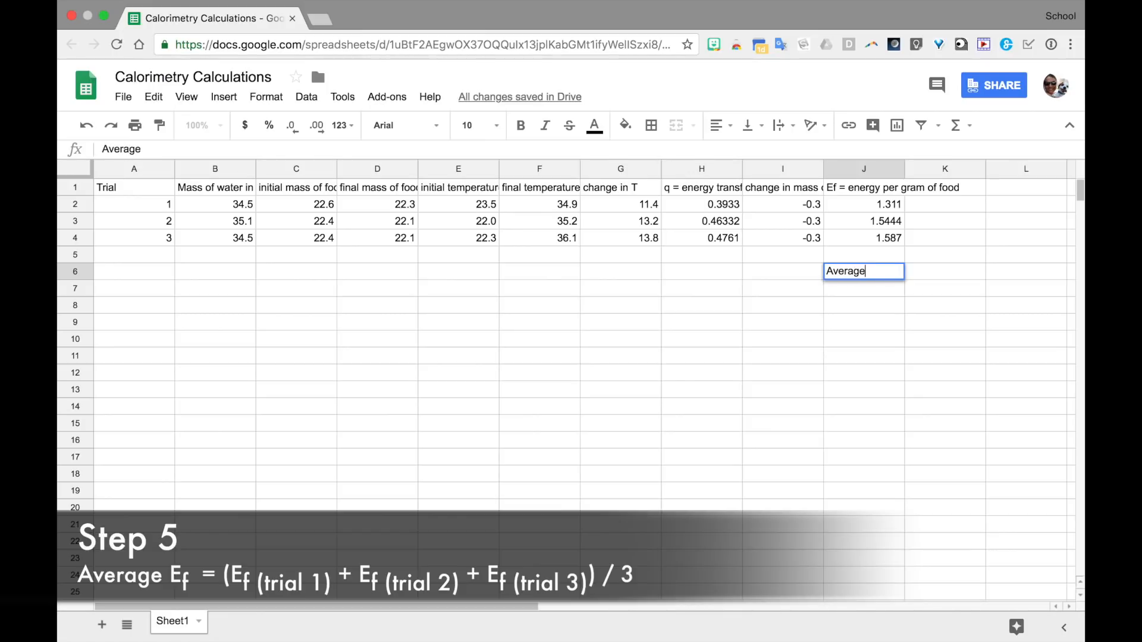
text( Ef)
key(Return)
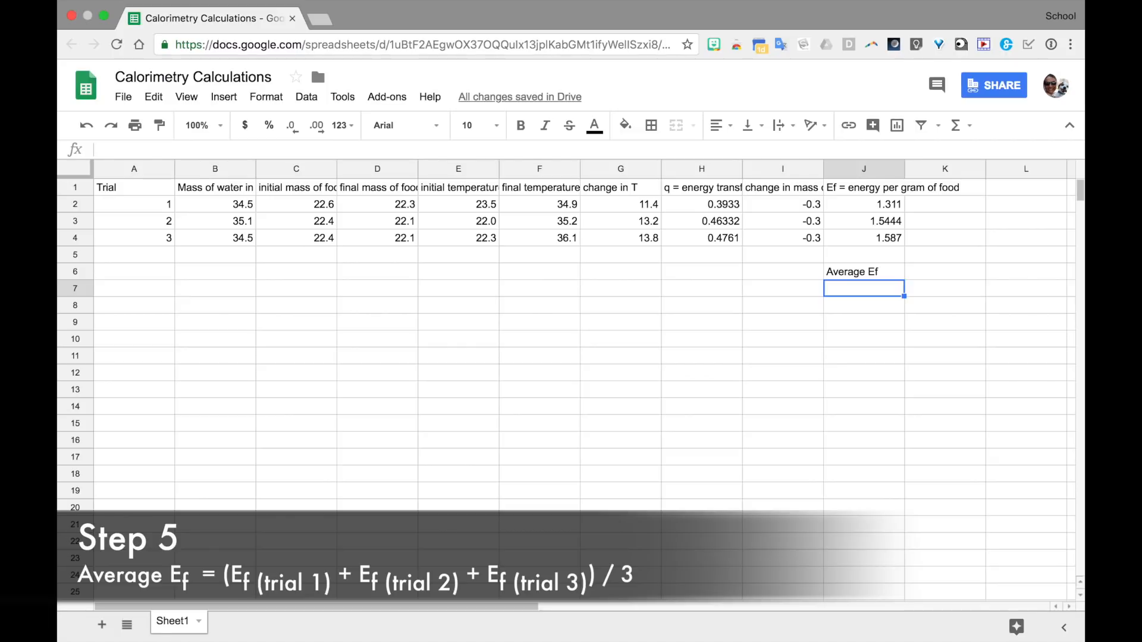
- Calculate the average Ef of the three trials in J7 with the formula =AVERAGE(J2:J4)
text(=)
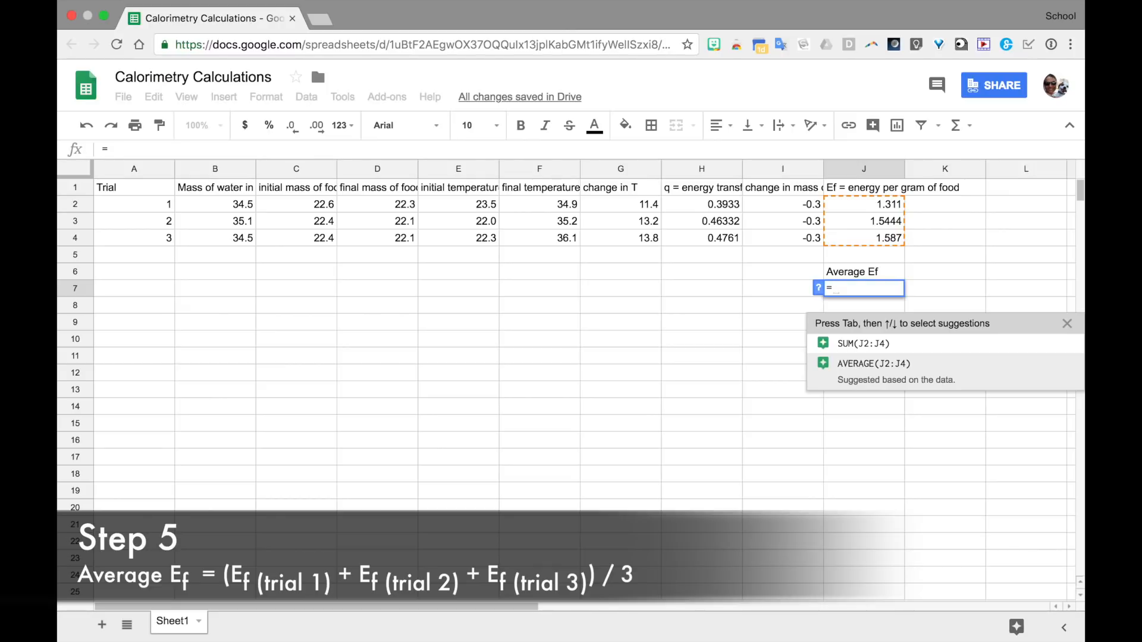
text(aver)
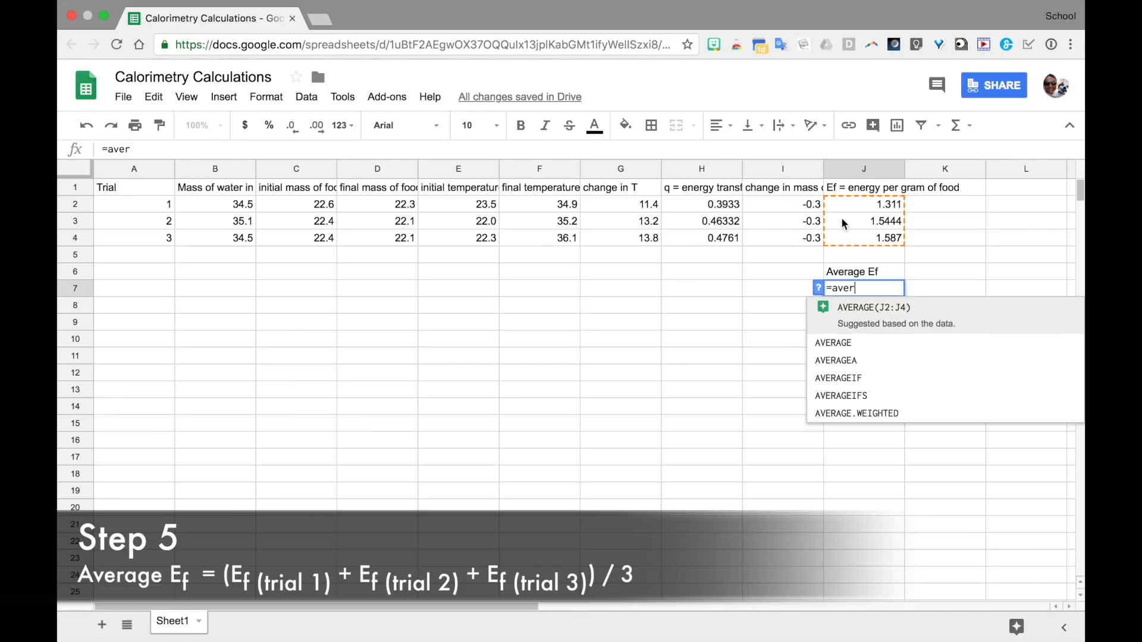
click(857, 321)
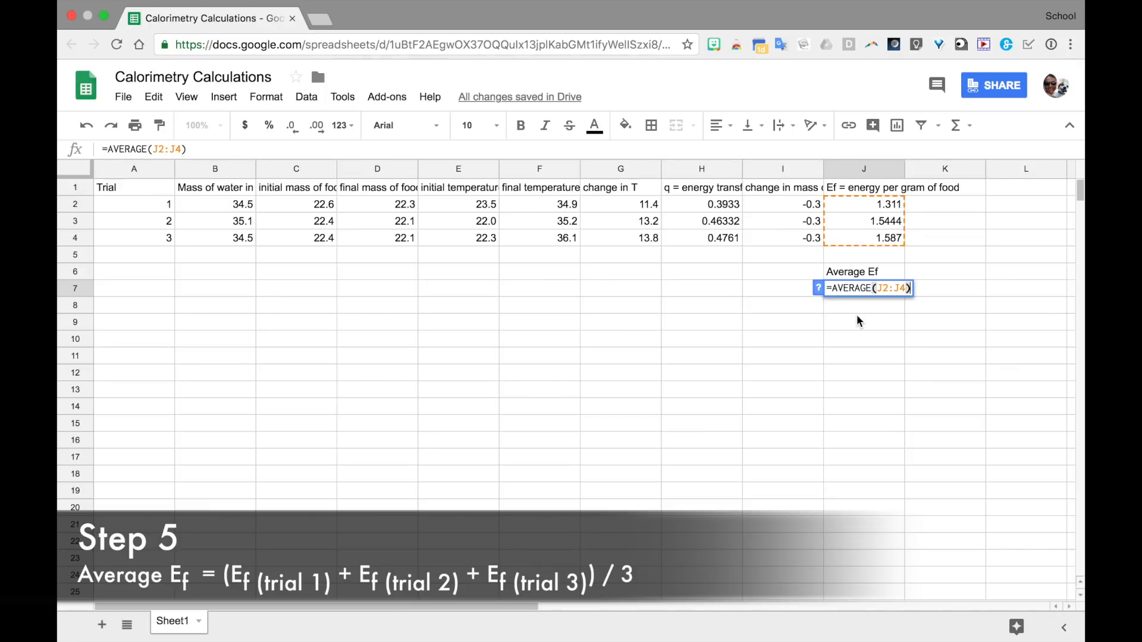
key(Return)
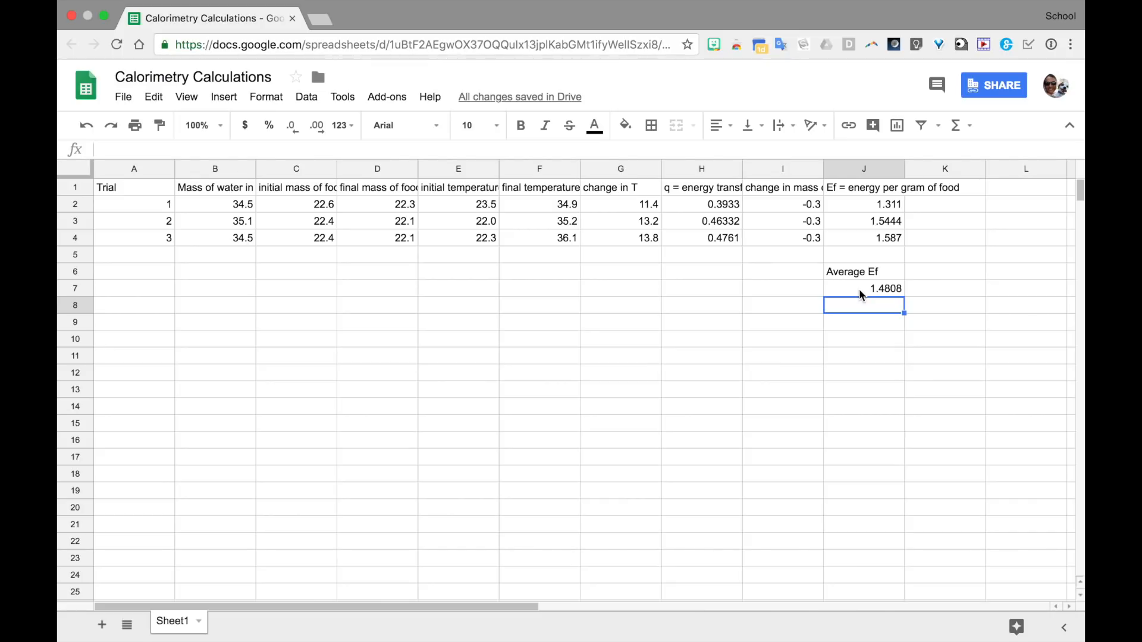
- Reduce the displayed precision of the average Ef in J7 to zero decimal places
click(860, 291)
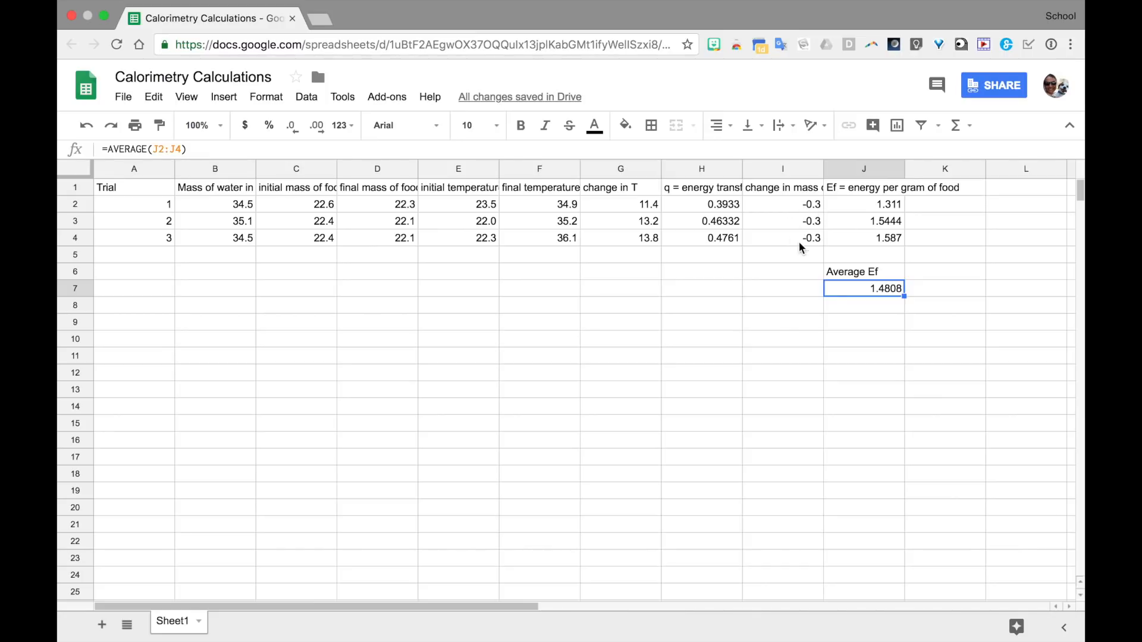
click(886, 293)
click(293, 131)
click(295, 135)
click(295, 134)
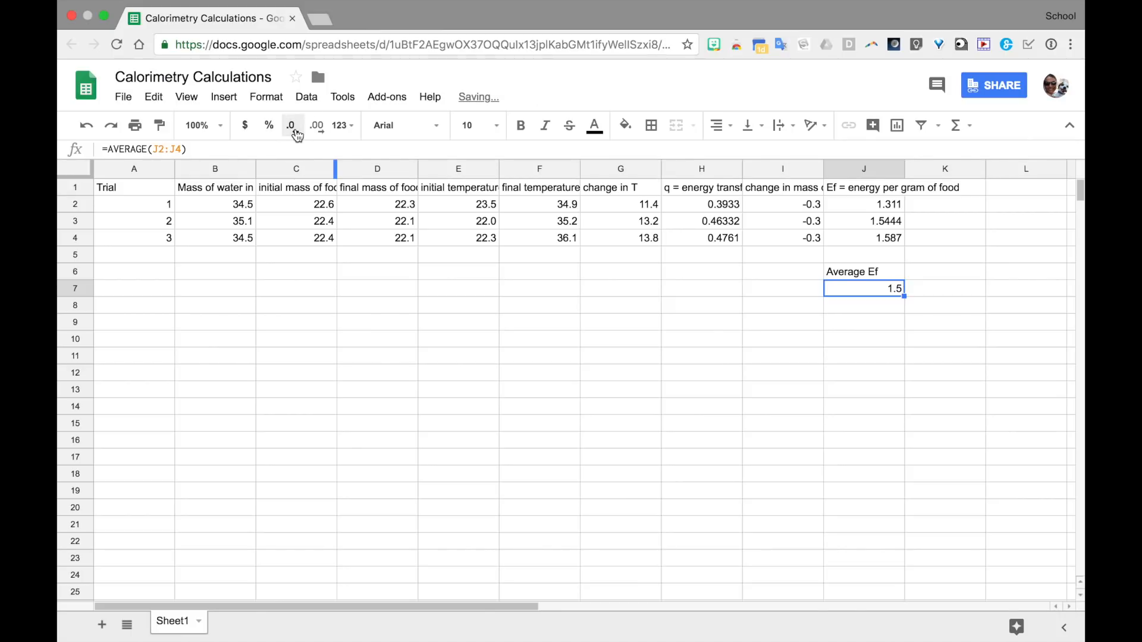
click(295, 134)
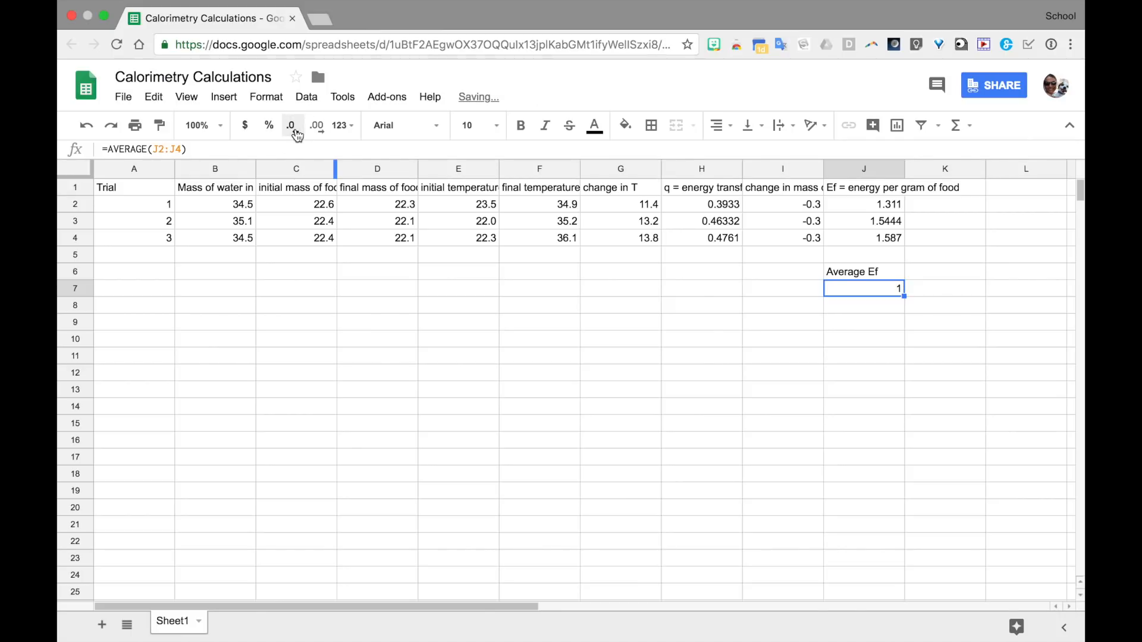